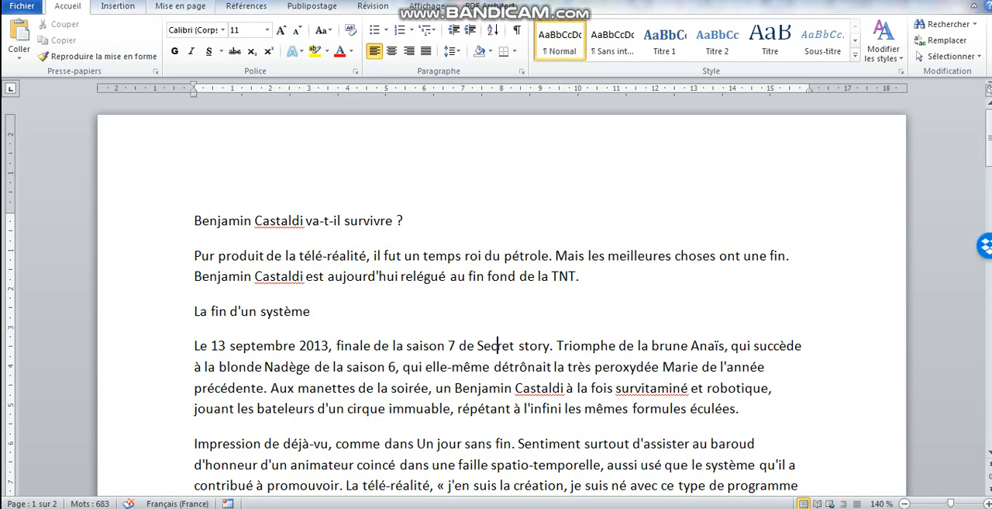
Set the document's top and bottom page margins to 1.5 cm
{"action": "left_click", "coordinate": [180, 7]}
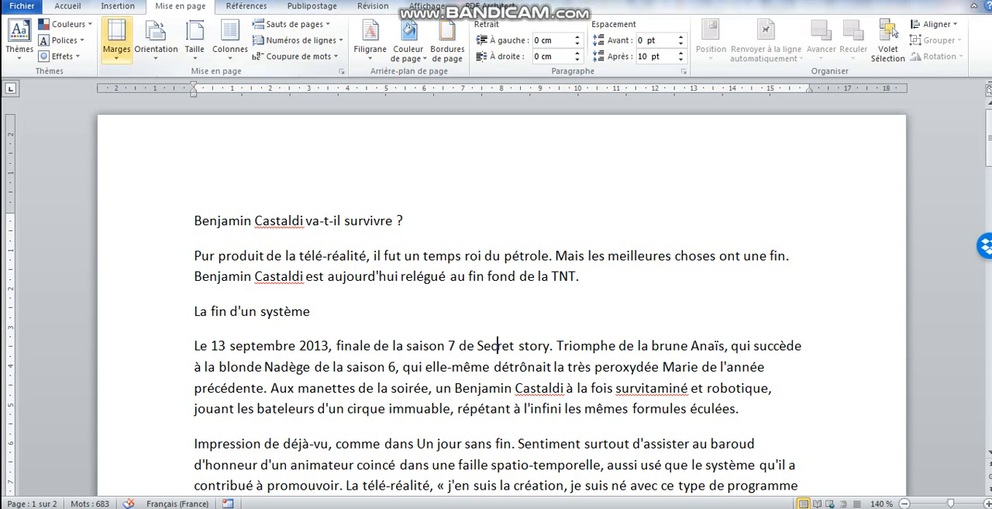
{"action": "left_click", "coordinate": [117, 35]}
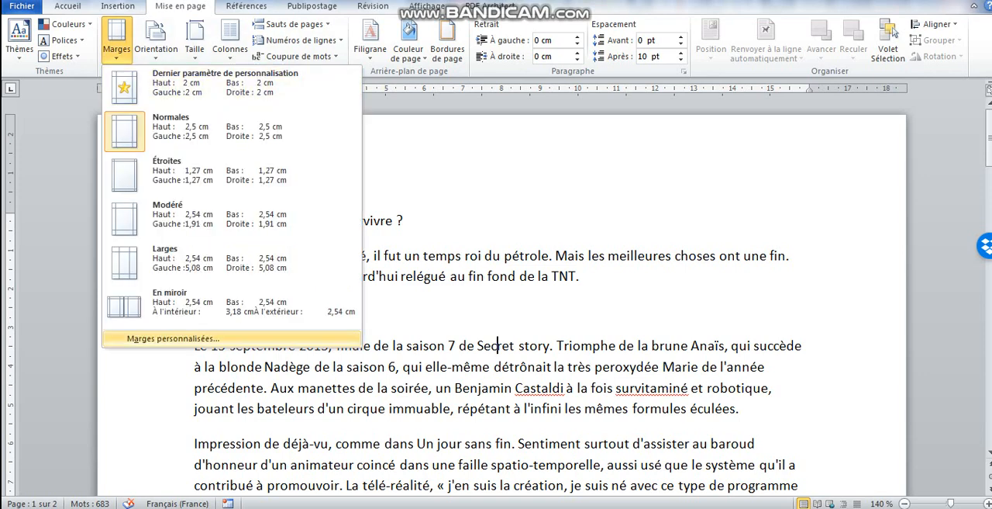
{"action": "left_click", "coordinate": [173, 338]}
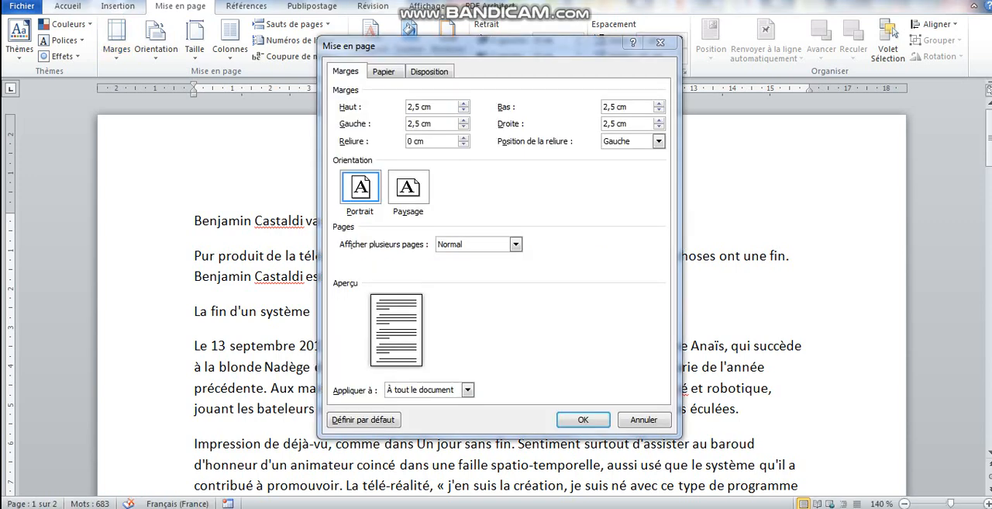
{"action": "left_click", "coordinate": [409, 107]}
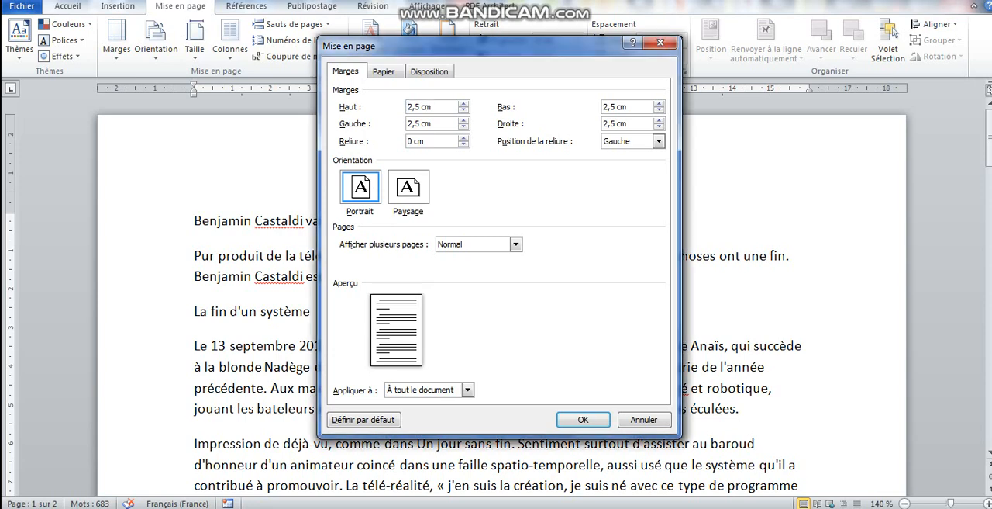
{"action": "key", "text": "Delete"}
{"action": "type", "text": "1"}
{"action": "left_click", "coordinate": [609, 107]}
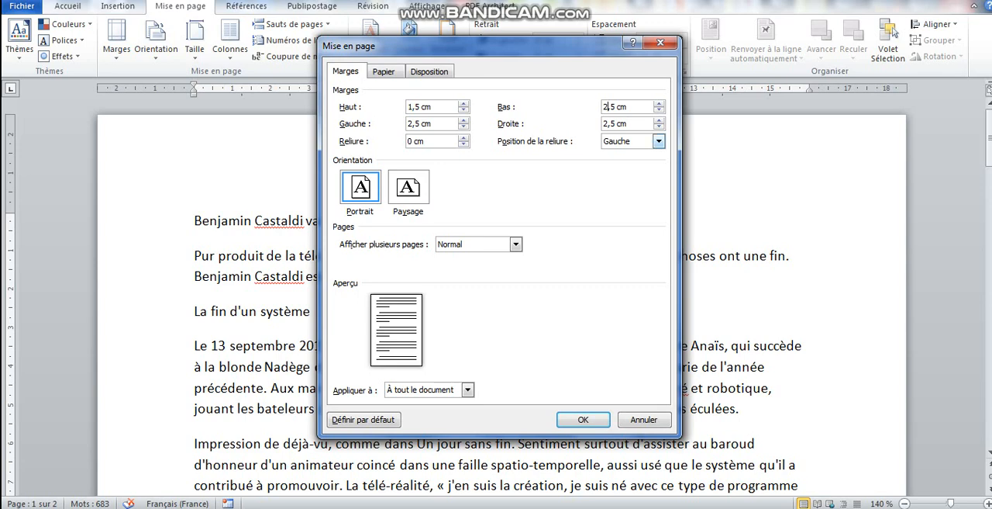
{"action": "key", "text": "BackSpace"}
{"action": "type", "text": "1"}
Set the left and right page margins to 1.5 cm and apply the page setup to the whole document
{"action": "left_click", "coordinate": [408, 124]}
{"action": "key", "text": "Delete"}
{"action": "type", "text": "1"}
{"action": "left_click", "coordinate": [604, 124]}
{"action": "key", "text": "Delete"}
{"action": "type", "text": "1"}
{"action": "left_click", "coordinate": [583, 419]}
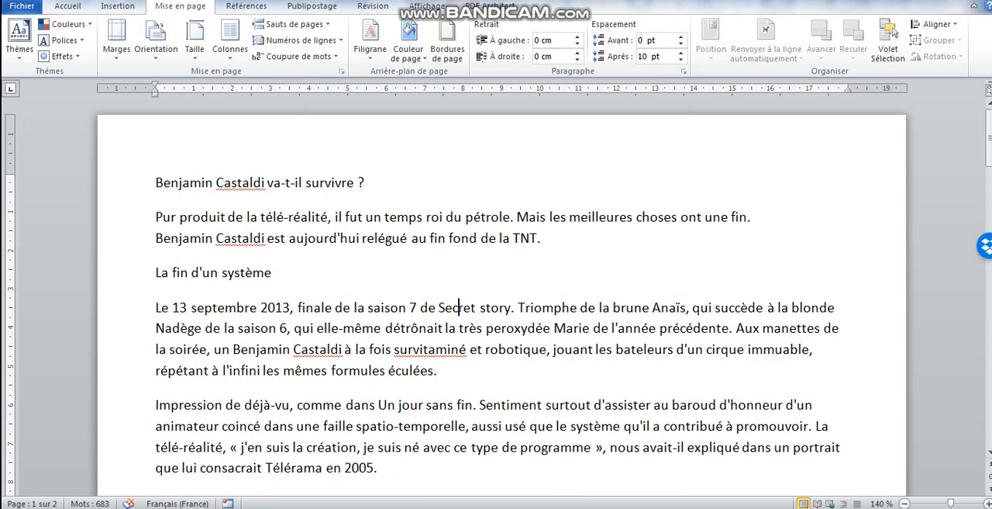
Apply the Sans interligne style to the entire document text
{"action": "left_click", "coordinate": [587, 405]}
{"action": "left_click", "coordinate": [68, 6]}
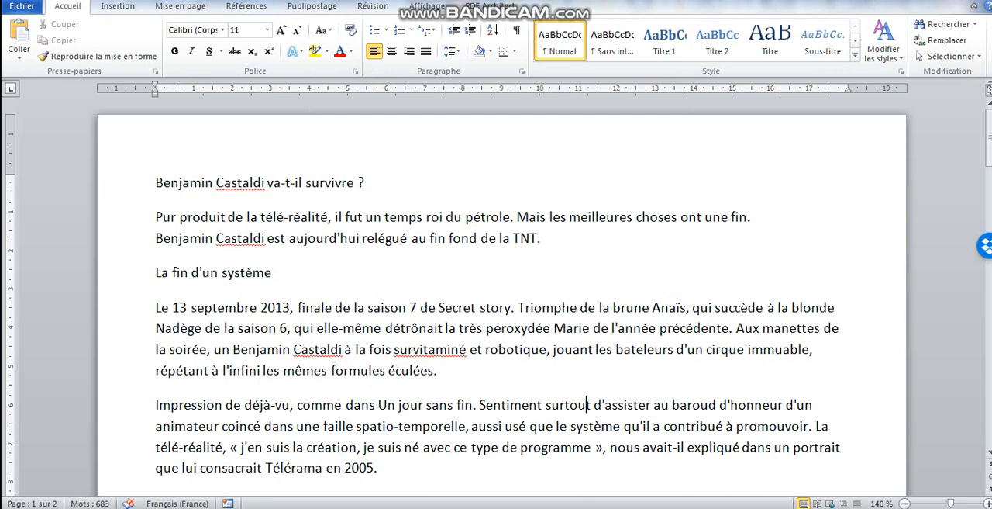
{"action": "key", "text": "ctrl+a"}
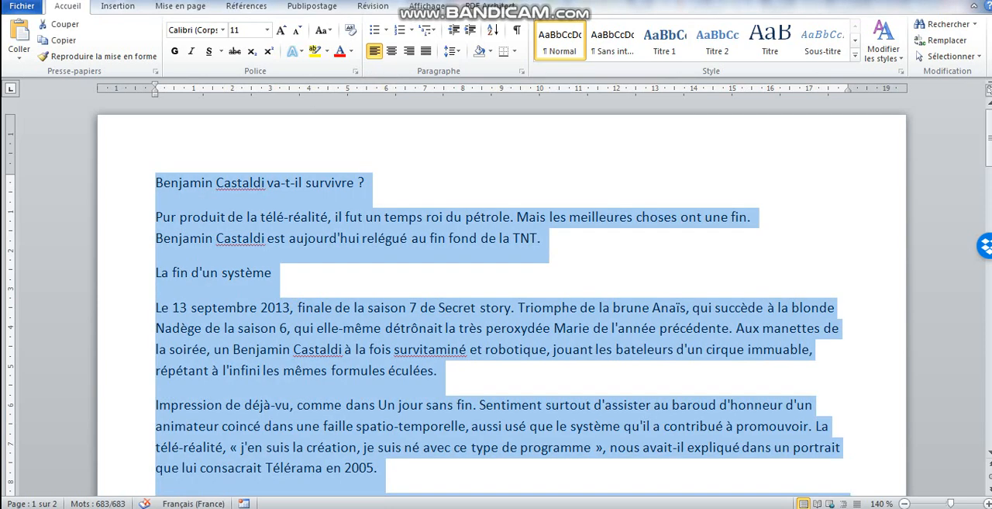
{"action": "left_click", "coordinate": [613, 40]}
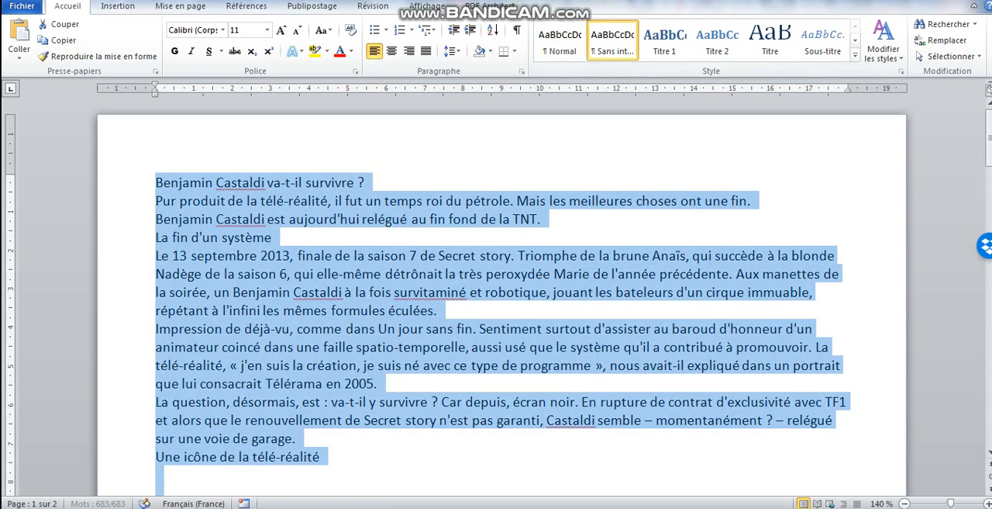
{"action": "left_click", "coordinate": [344, 255]}
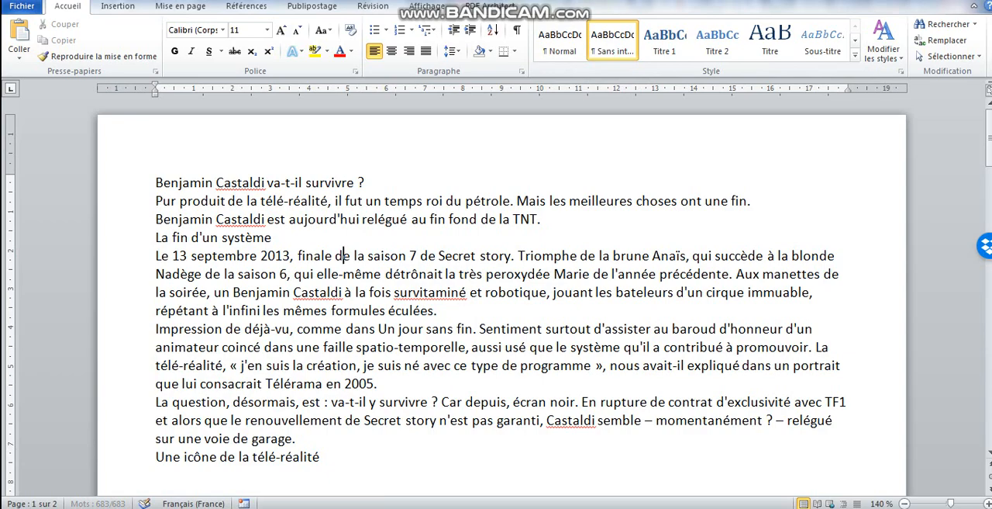
{"action": "mouse_move", "coordinate": [990, 151]}
{"action": "left_mouse_down"}
{"action": "mouse_move", "coordinate": [989, 403]}
{"action": "mouse_move", "coordinate": [989, 139]}
{"action": "left_mouse_up"}
Justify the whole paragraph that begins with "Le 13 septembre 2013"
{"action": "left_click", "coordinate": [143, 274]}
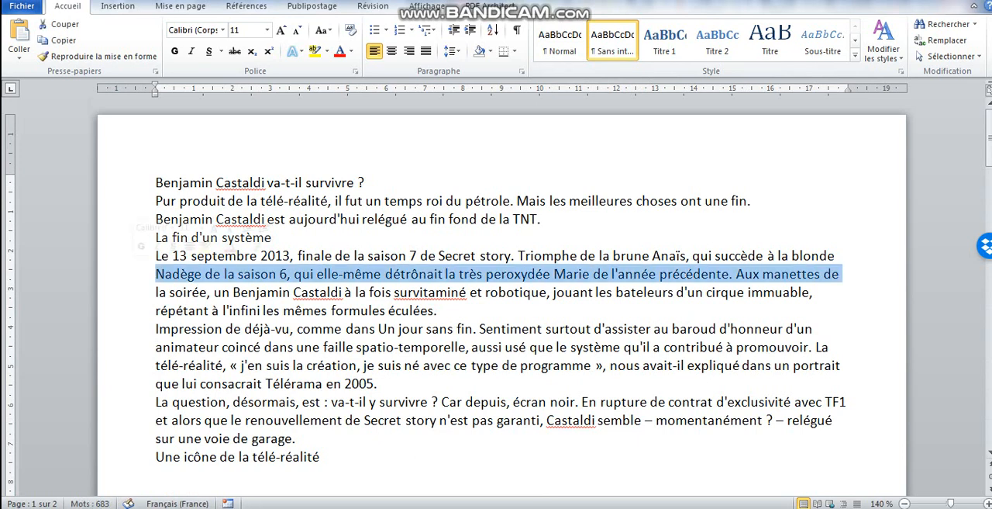
{"action": "double_click", "coordinate": [143, 274]}
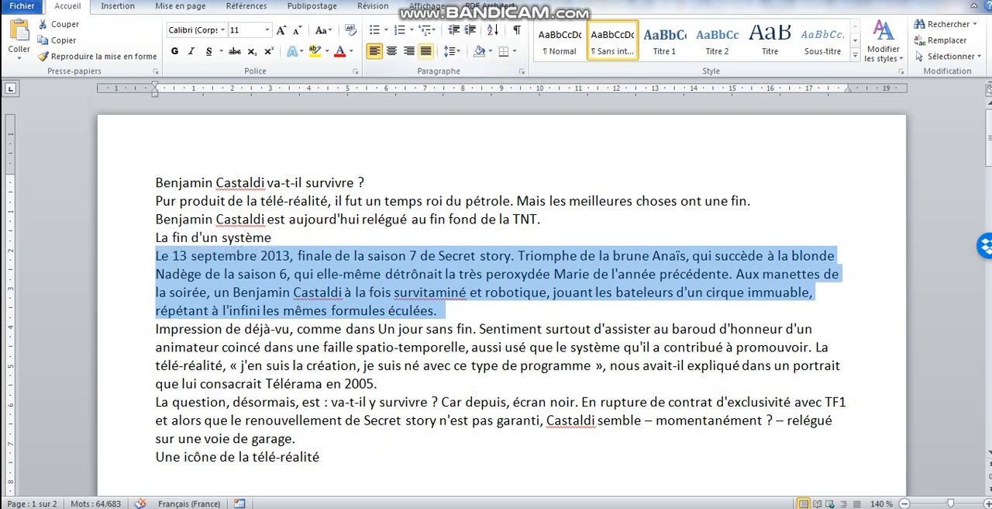
{"action": "left_click", "coordinate": [425, 51]}
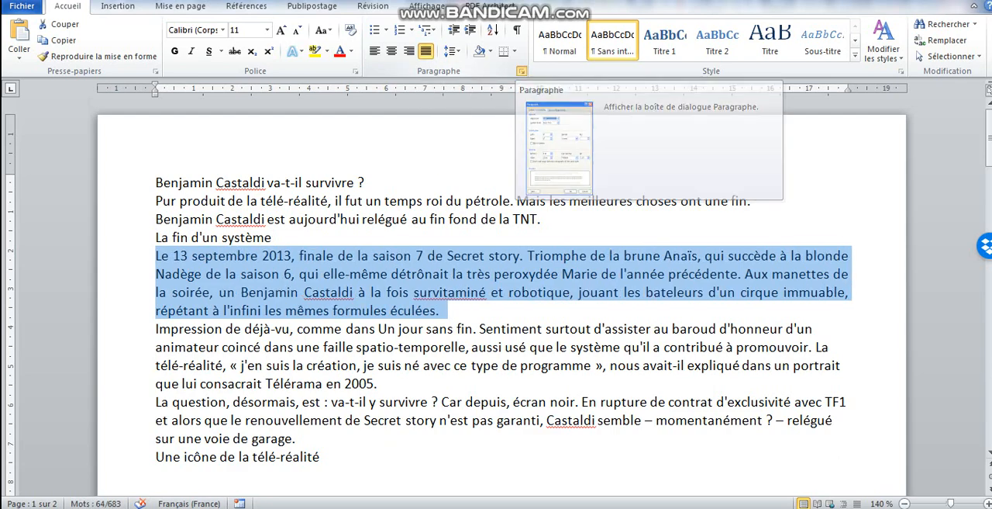
Give the selected paragraph 3 pt of spacing after it and a first-line indent of 0.5 cm
{"action": "left_click", "coordinate": [522, 71]}
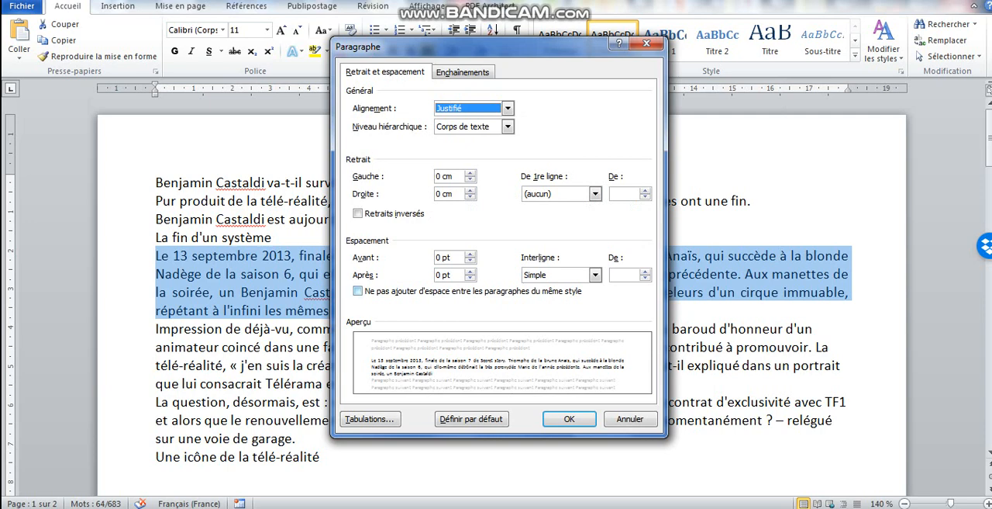
{"action": "left_click", "coordinate": [438, 274]}
{"action": "key", "text": "BackSpace"}
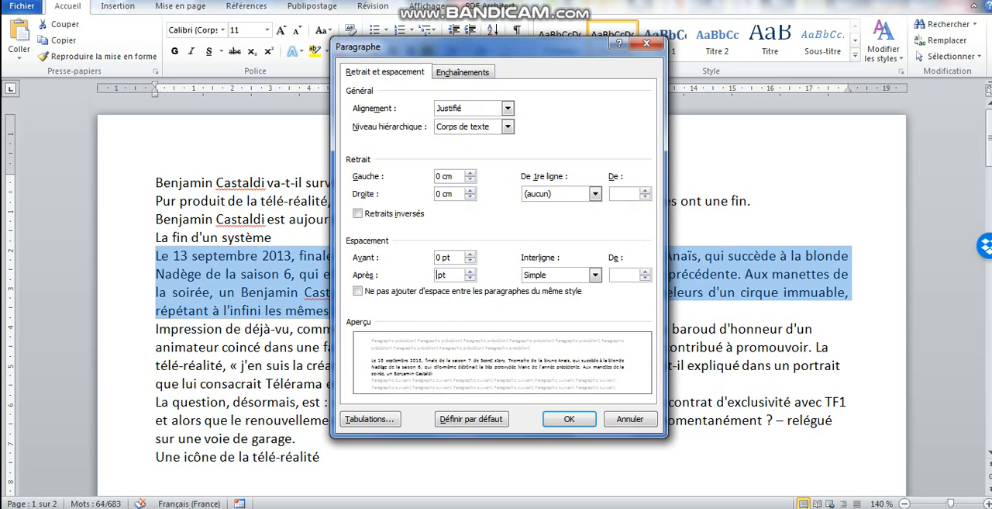
{"action": "type", "text": "3"}
{"action": "left_click", "coordinate": [596, 194]}
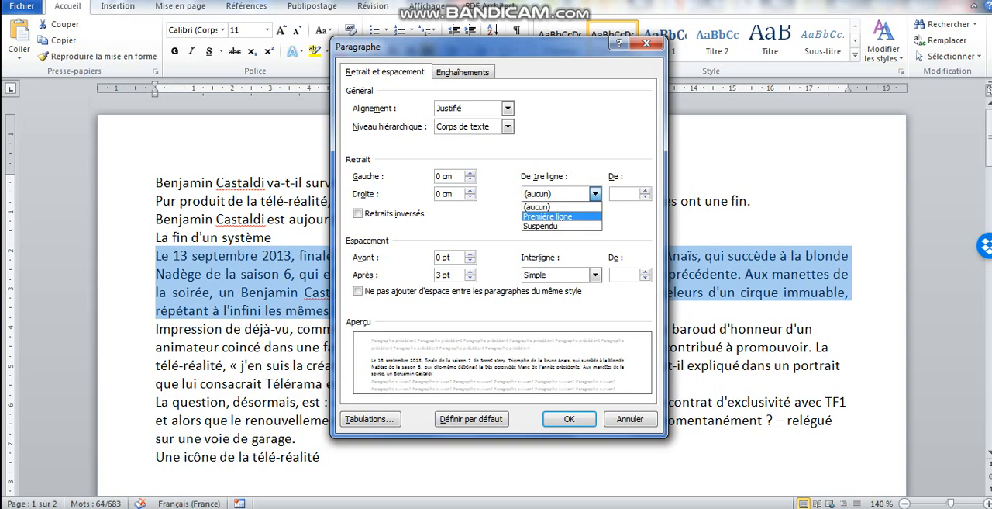
{"action": "left_click", "coordinate": [559, 216]}
{"action": "left_click", "coordinate": [646, 197]}
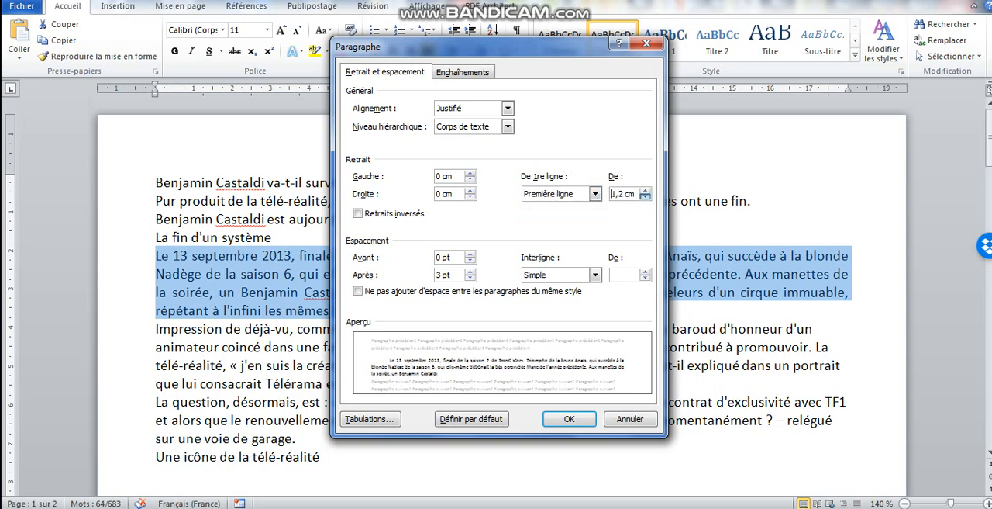
{"action": "left_click", "coordinate": [645, 197]}
{"action": "left_click", "coordinate": [645, 197]}
{"action": "left_click", "coordinate": [645, 197]}
{"action": "left_click", "coordinate": [645, 197]}
{"action": "left_click", "coordinate": [645, 197]}
{"action": "left_click", "coordinate": [645, 197]}
{"action": "left_click", "coordinate": [645, 196]}
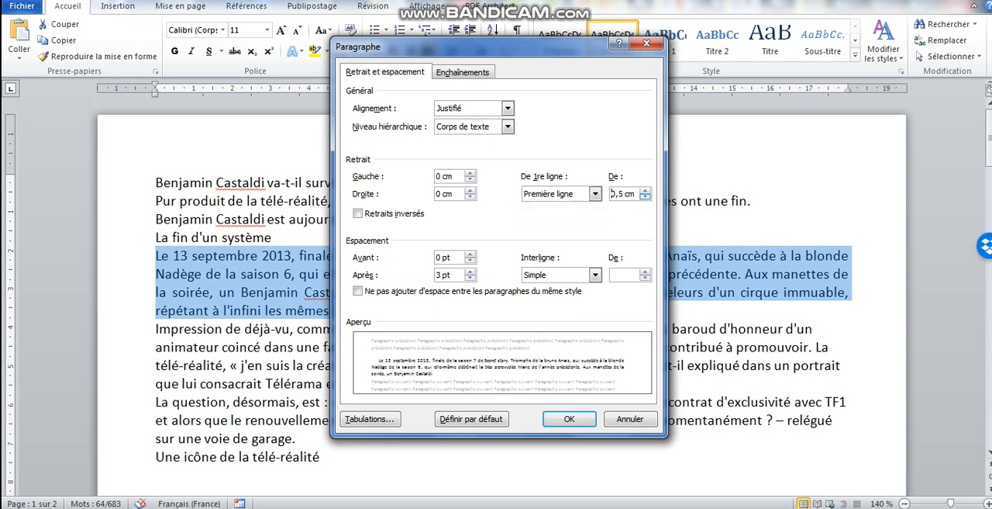
{"action": "left_click", "coordinate": [569, 419]}
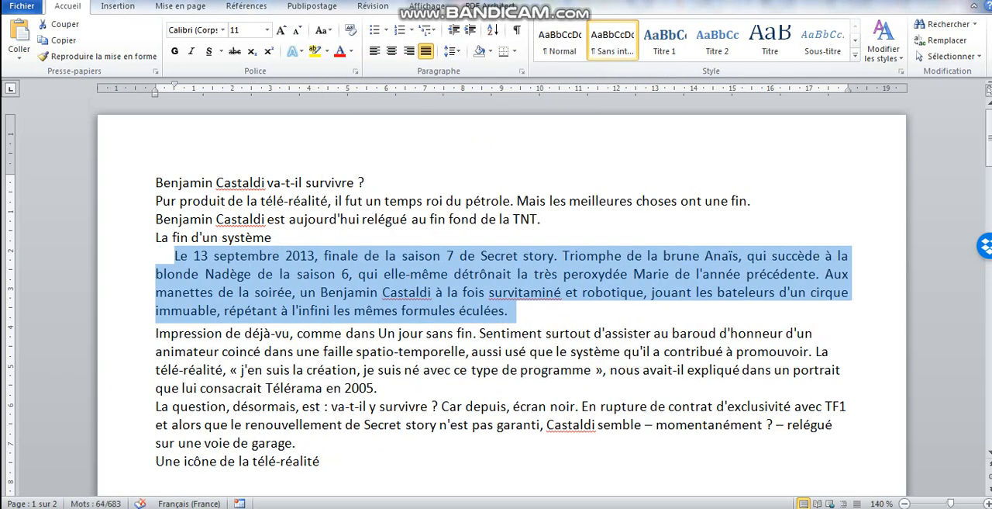
Update the Sans interligne style to match the selected paragraph, and apply the Titre style to the document's opening title line
{"action": "right_click", "coordinate": [611, 48]}
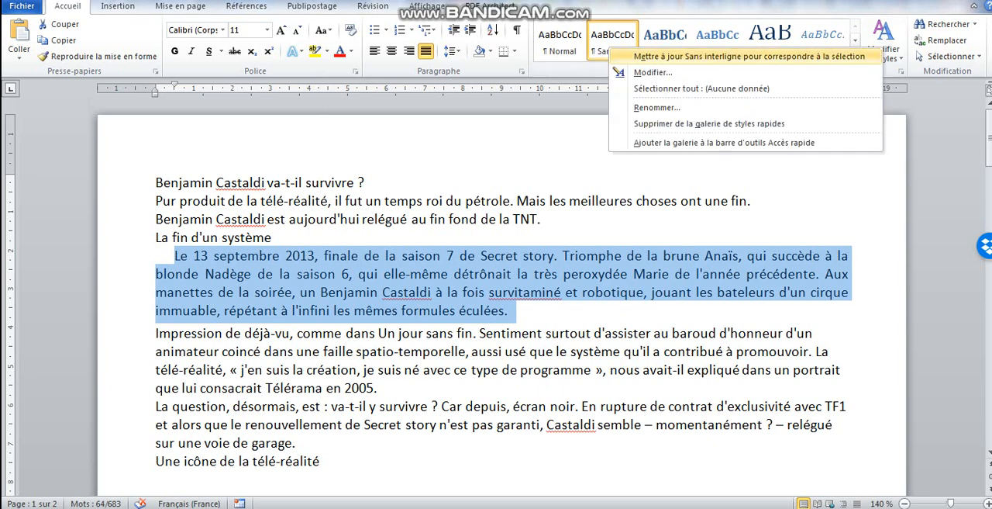
{"action": "left_click", "coordinate": [659, 56]}
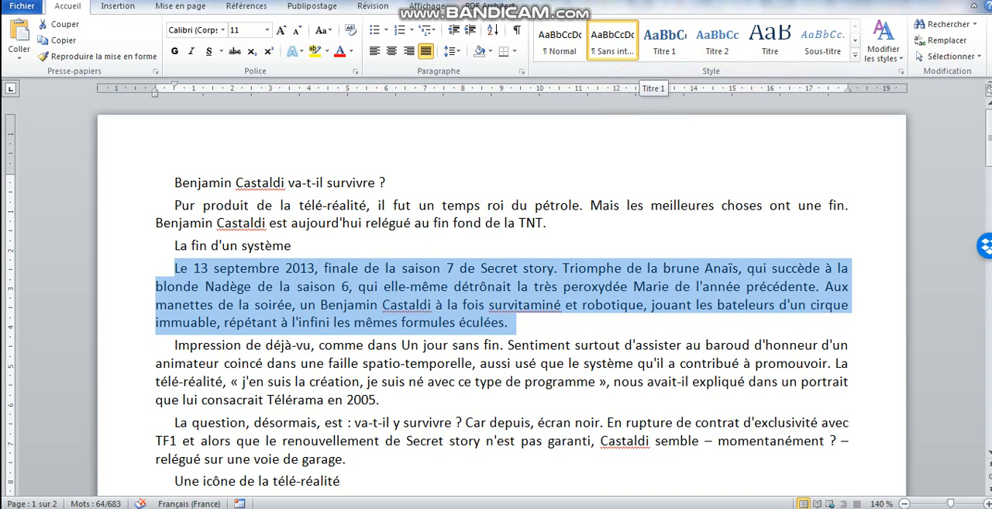
{"action": "left_click", "coordinate": [132, 184]}
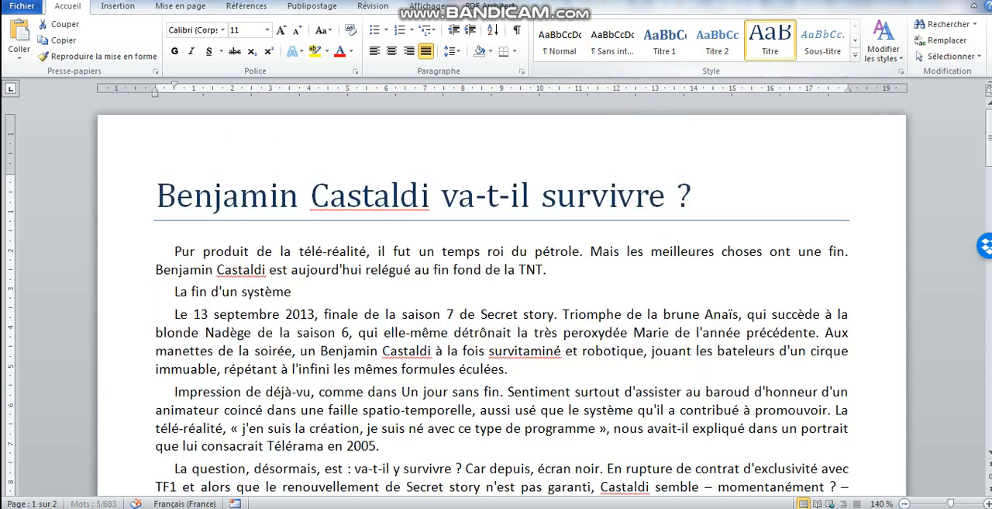
{"action": "left_click", "coordinate": [770, 39]}
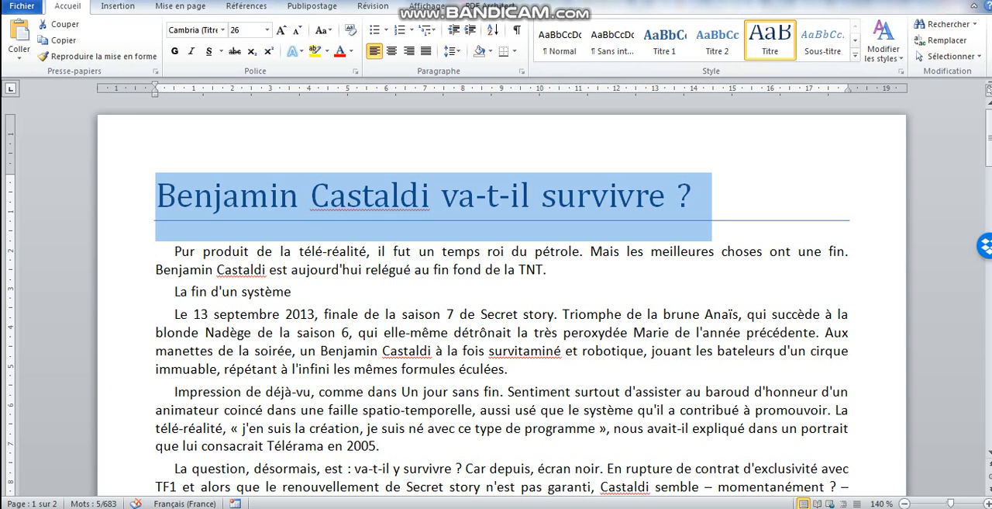
Choose the 3 pt thick-and-thin double line as the border style for the title paragraph
{"action": "left_click", "coordinate": [514, 51]}
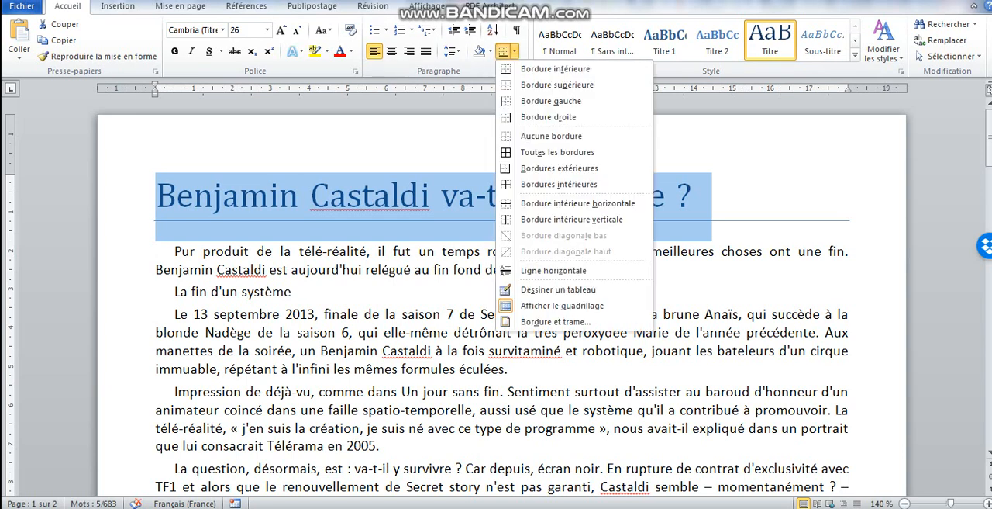
{"action": "left_click", "coordinate": [555, 321]}
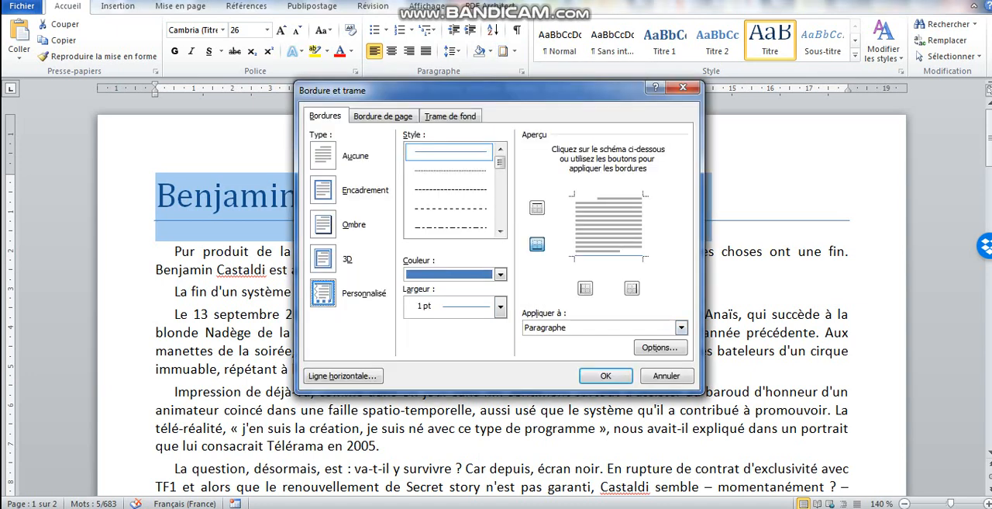
{"action": "left_click", "coordinate": [500, 231]}
{"action": "left_click", "coordinate": [500, 231]}
{"action": "left_click", "coordinate": [500, 231]}
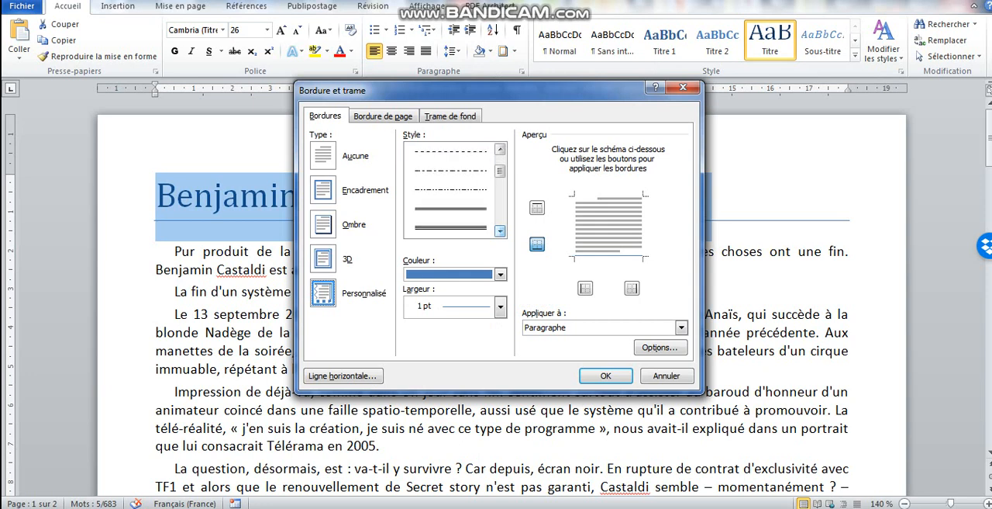
{"action": "left_click", "coordinate": [501, 231]}
{"action": "left_click", "coordinate": [500, 231]}
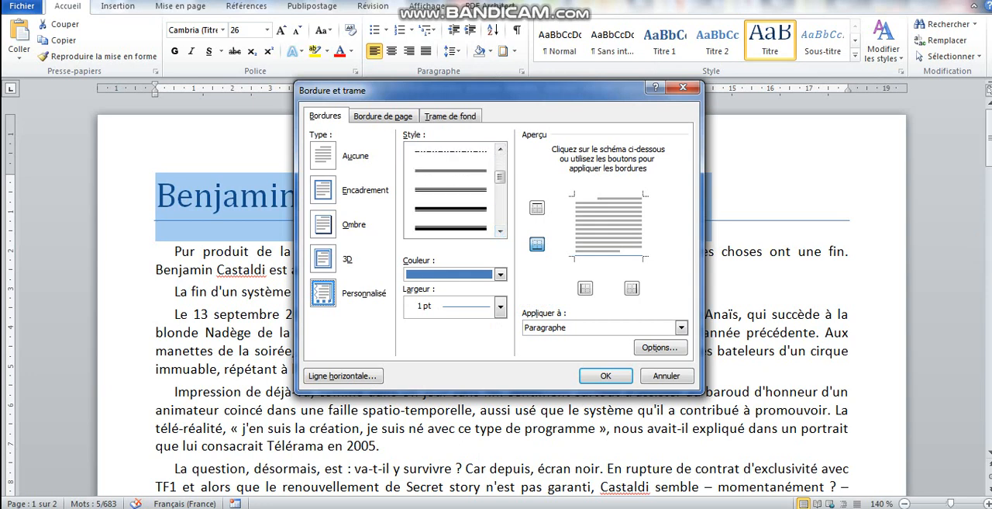
{"action": "left_click", "coordinate": [450, 228]}
Give the border line the custom RGB colour 3, 142, 206 and apply it as the title's bottom border
{"action": "left_click", "coordinate": [500, 273]}
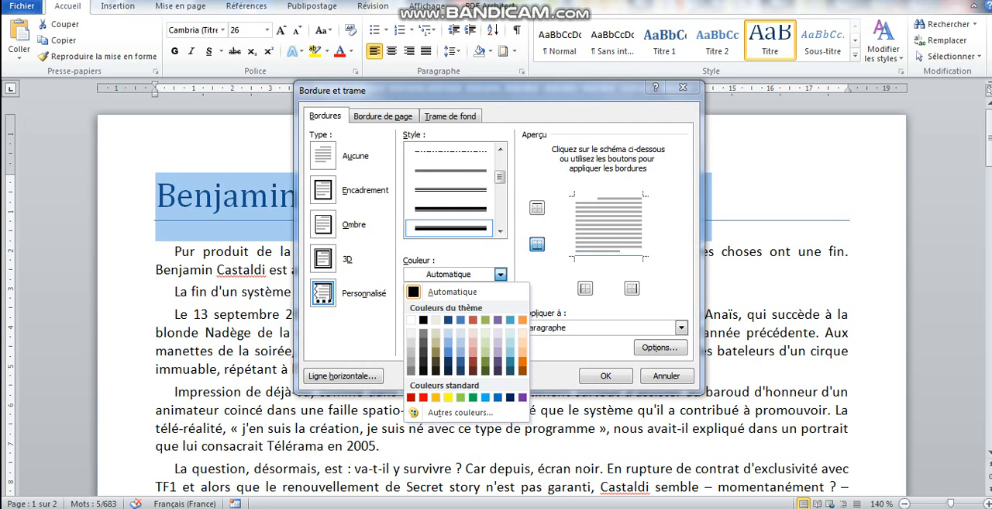
{"action": "left_click", "coordinate": [460, 411]}
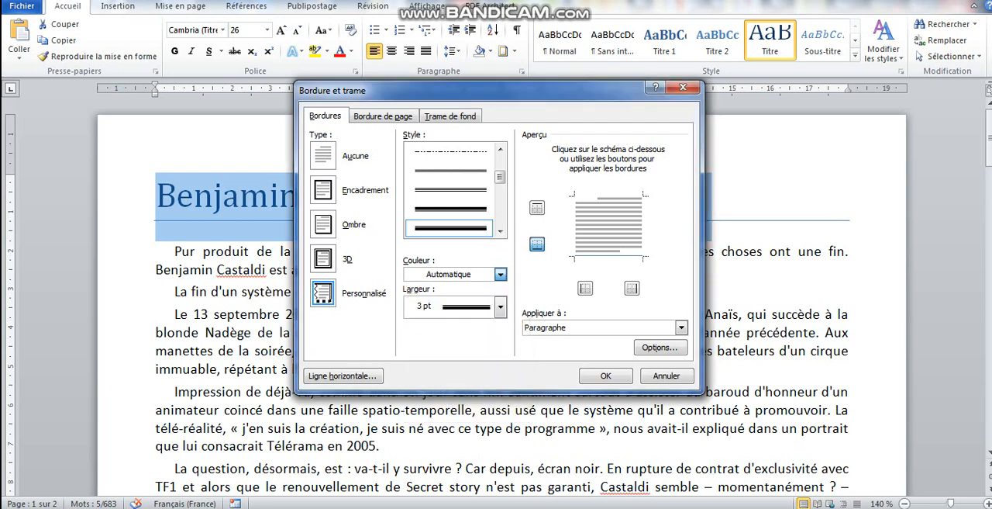
{"action": "left_click", "coordinate": [462, 139]}
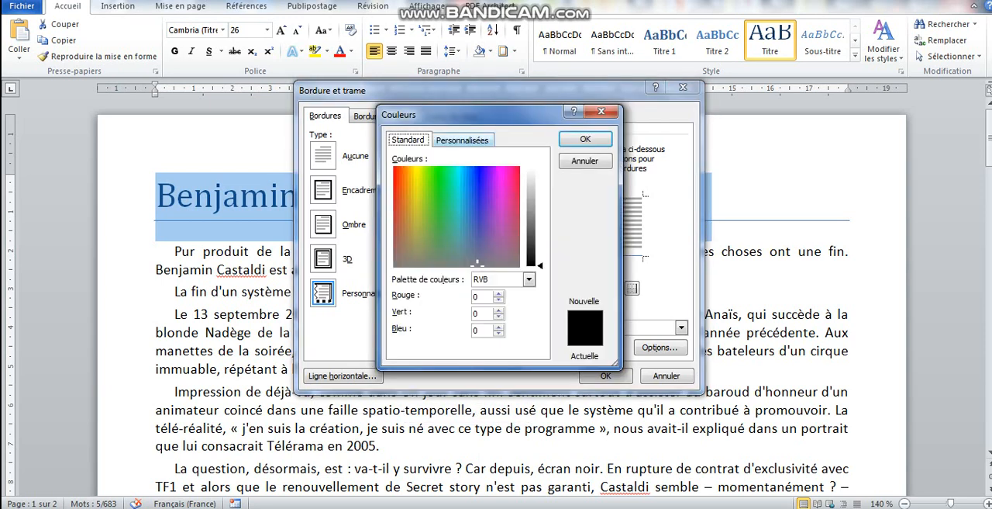
{"action": "double_click", "coordinate": [476, 297]}
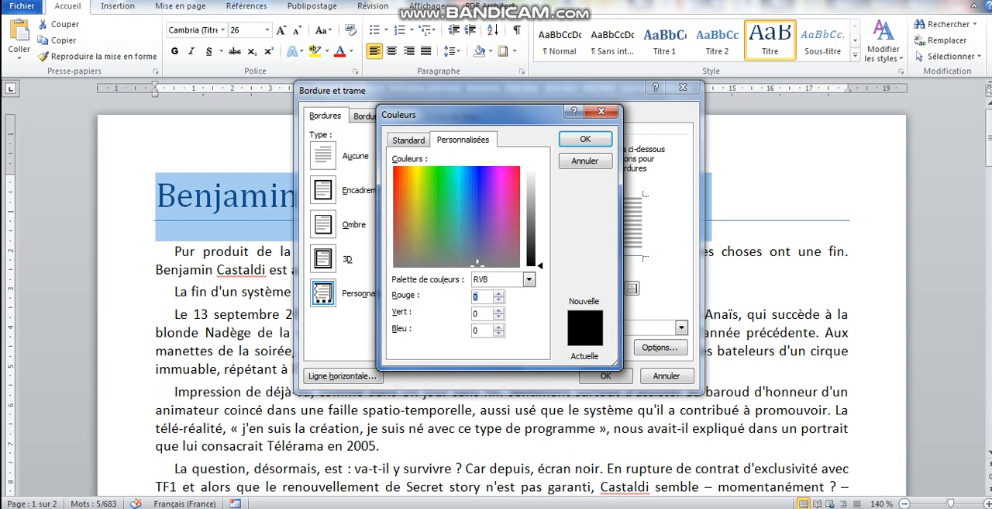
{"action": "type", "text": "3"}
{"action": "key", "text": "Tab"}
{"action": "type", "text": "142"}
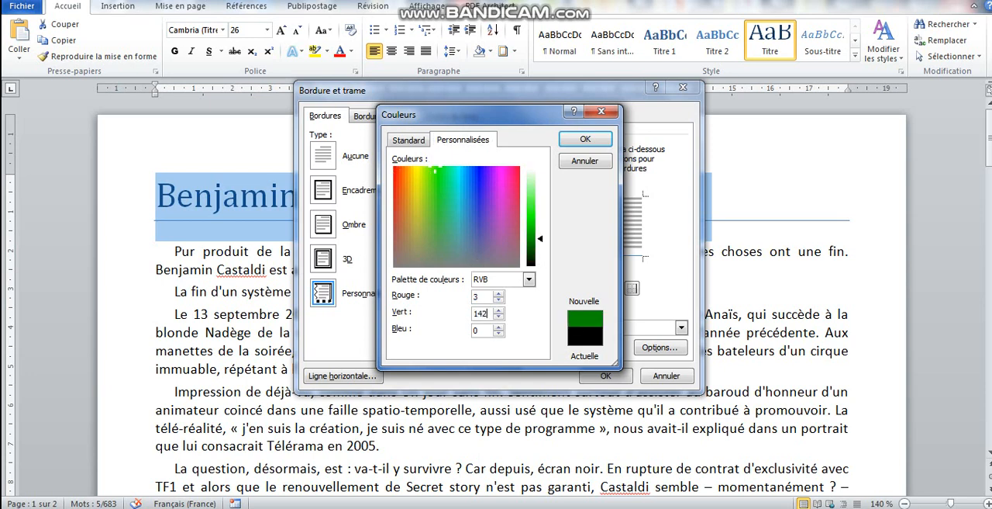
{"action": "key", "text": "Tab"}
{"action": "type", "text": "206"}
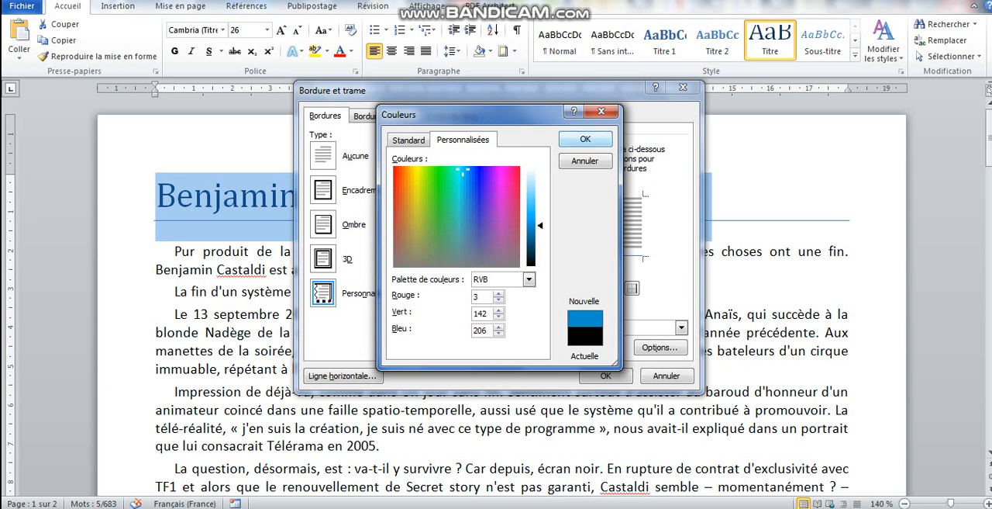
{"action": "key", "text": "Return"}
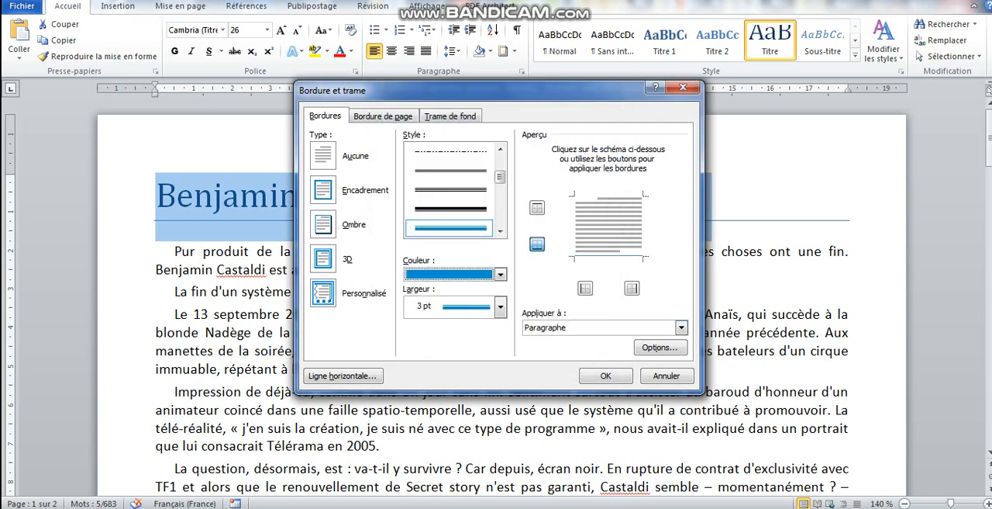
{"action": "left_click", "coordinate": [536, 244]}
{"action": "key", "text": "Return"}
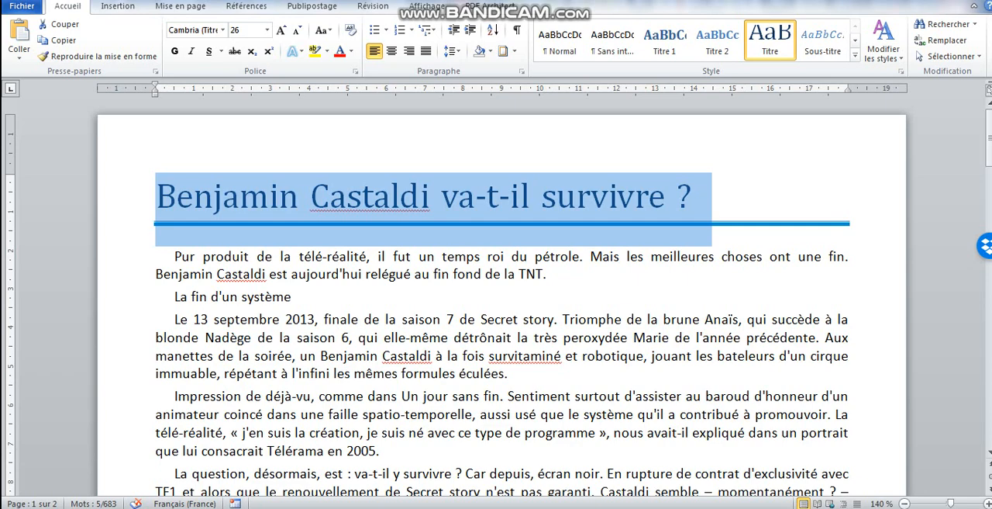
Set the title paragraph's spacing after to 0 pt
{"action": "left_click", "coordinate": [522, 71]}
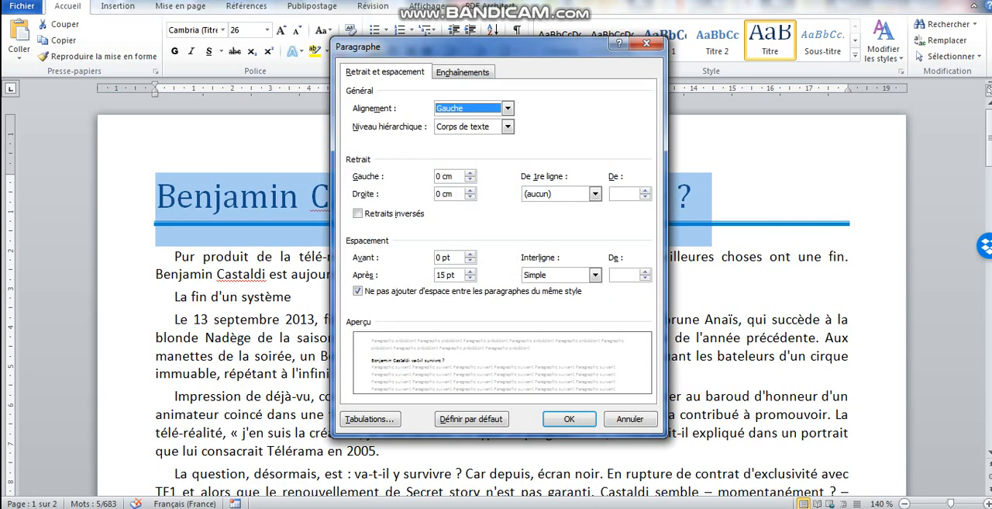
{"action": "left_click", "coordinate": [437, 275]}
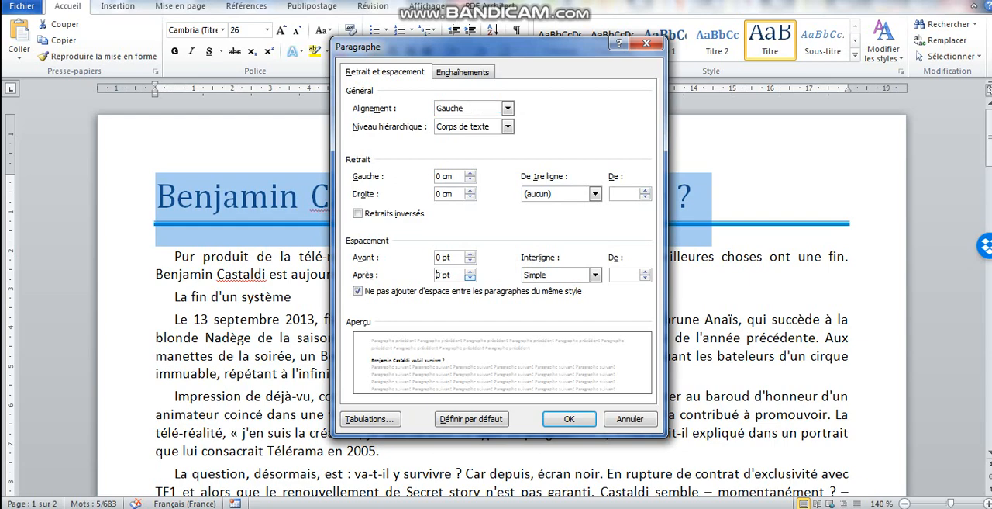
{"action": "key", "text": "Return"}
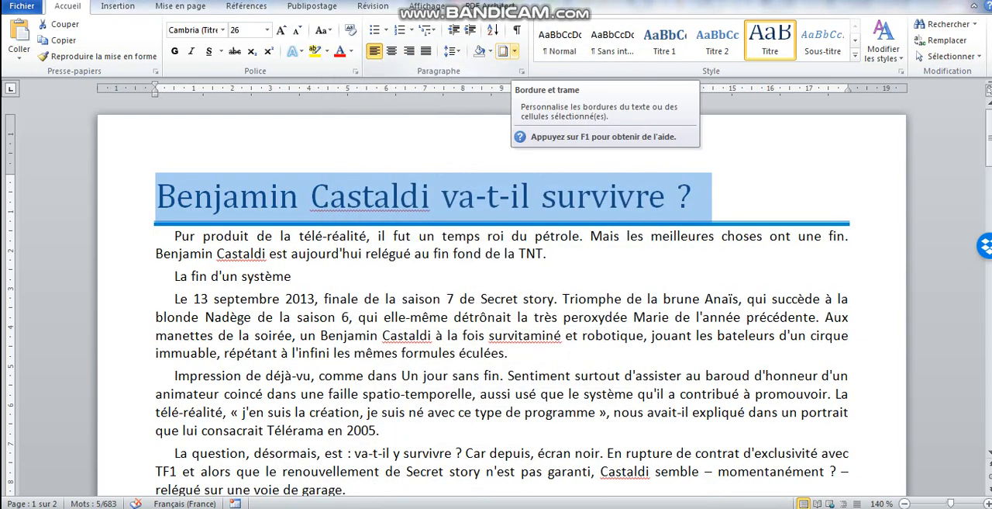
Review and accept the title's border settings, and update the Titre style to match the selected title
{"action": "left_click", "coordinate": [515, 51]}
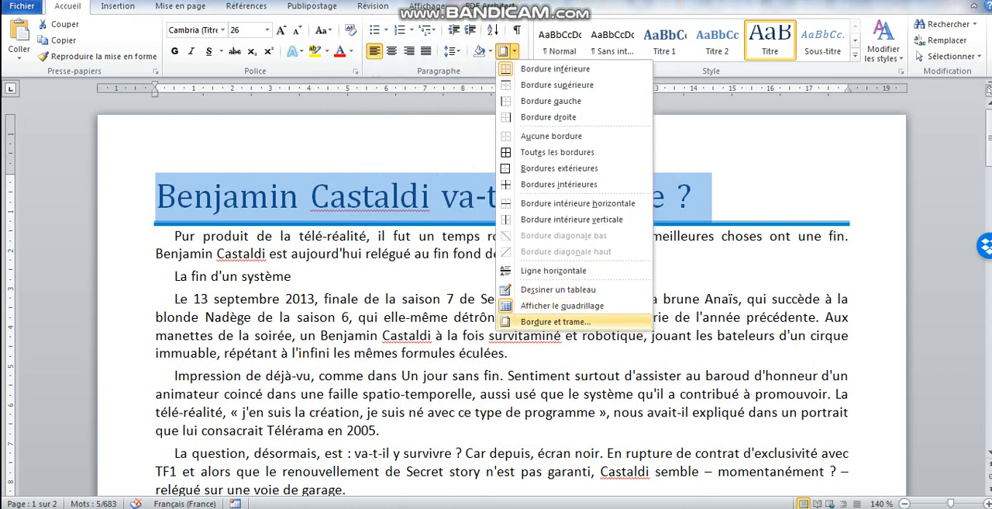
{"action": "left_click", "coordinate": [552, 322]}
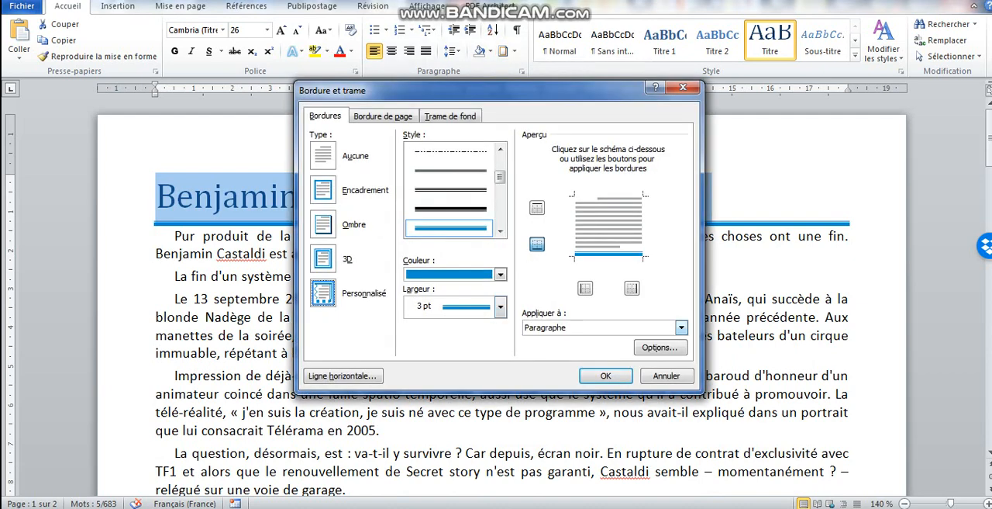
{"action": "left_click", "coordinate": [605, 376]}
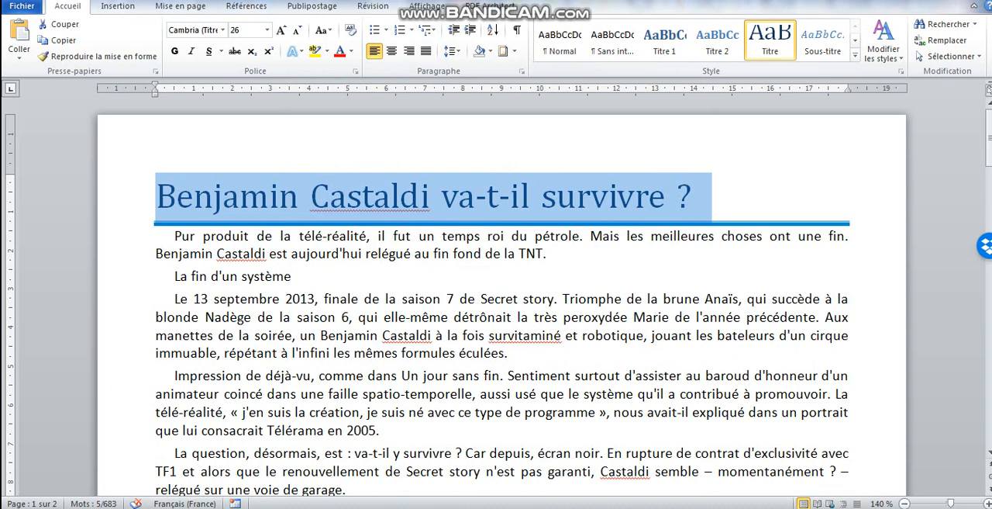
{"action": "right_click", "coordinate": [767, 44]}
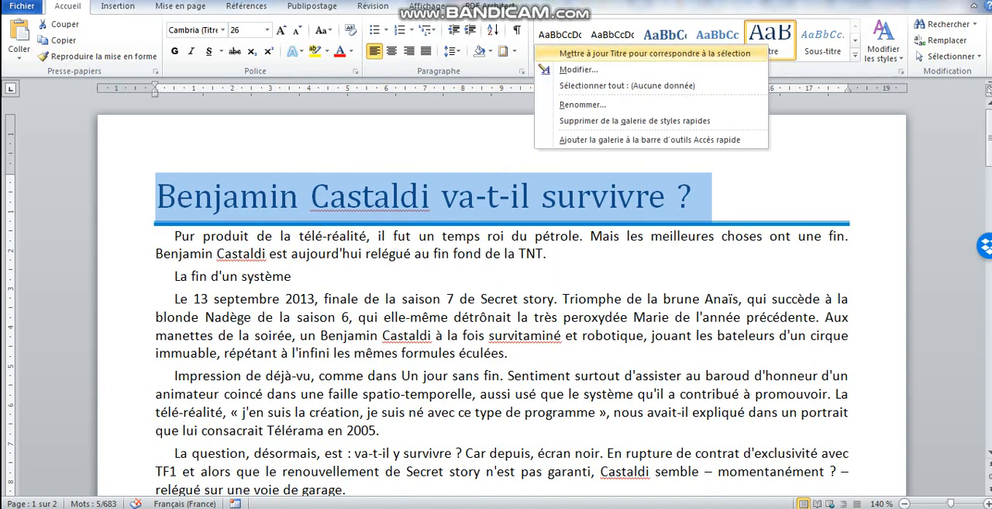
{"action": "left_click", "coordinate": [655, 53]}
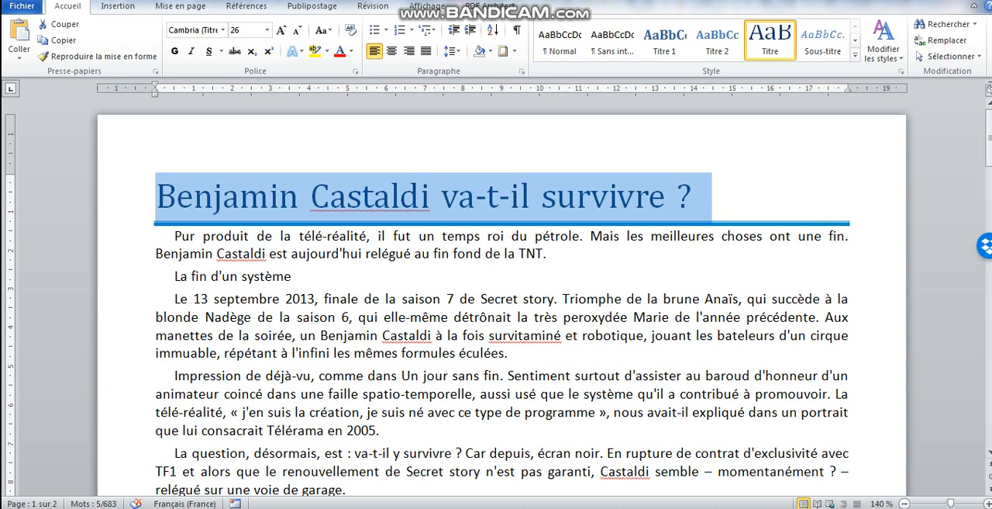
Apply Titre 1 to "La fin d'un système" and number the headings with the I. / A. / 1. multilevel list linked to Titre styles
{"action": "left_click", "coordinate": [134, 276]}
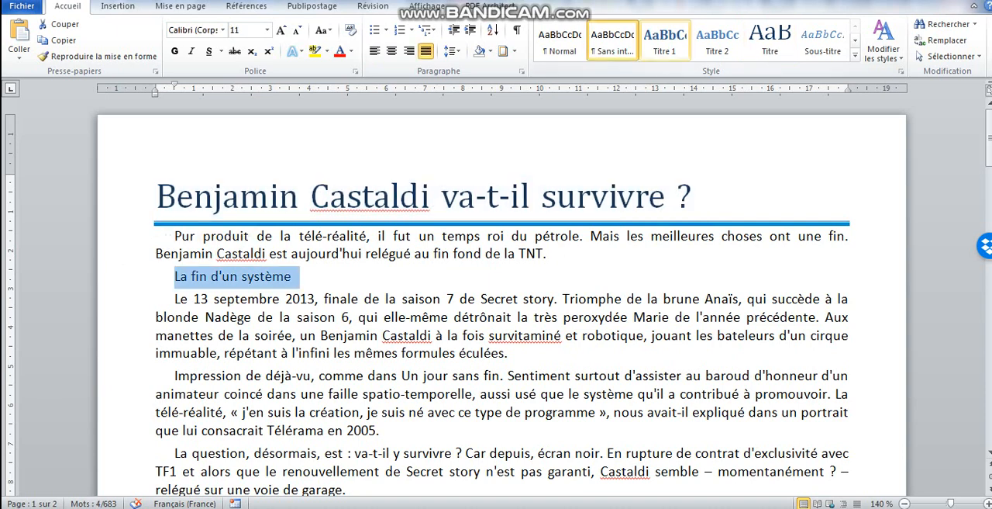
{"action": "left_click", "coordinate": [664, 39]}
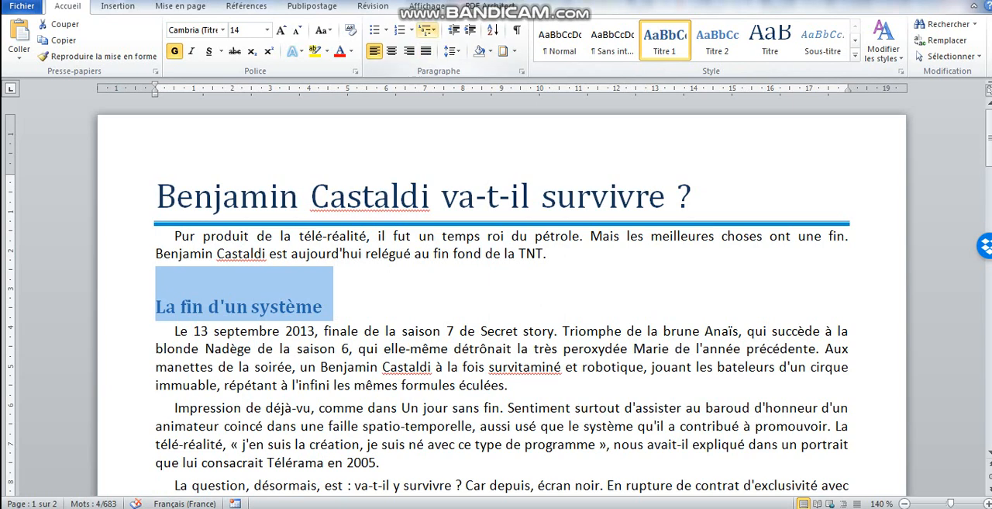
{"action": "left_click", "coordinate": [427, 29]}
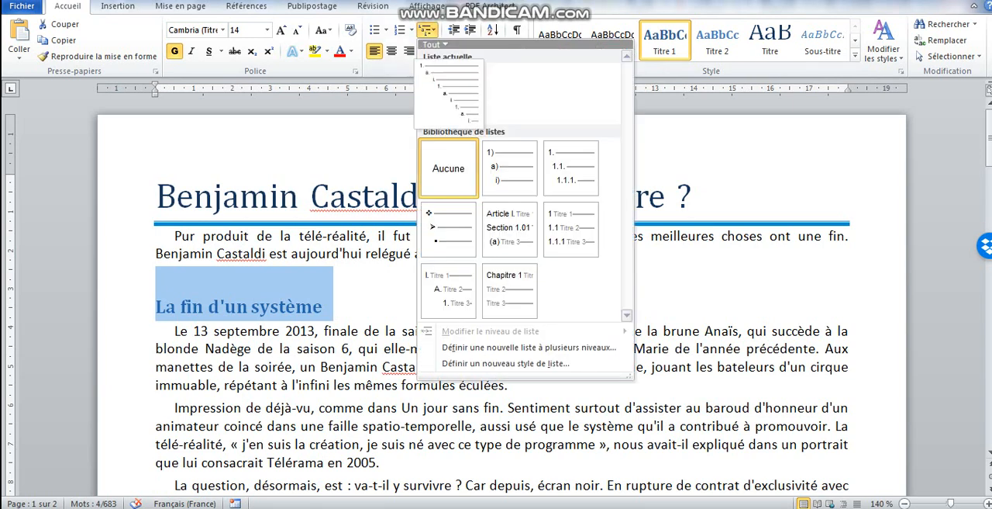
{"action": "mouse_move", "coordinate": [448, 290]}
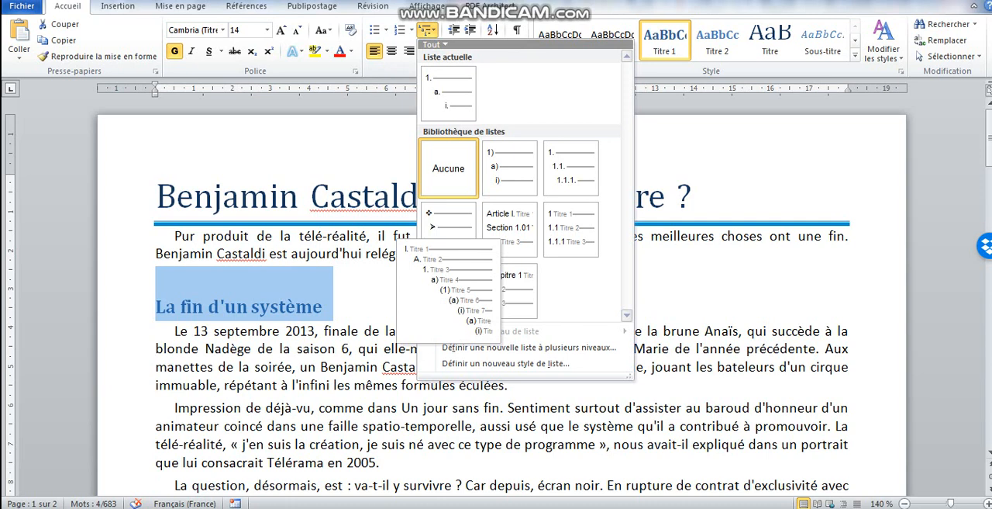
{"action": "left_click", "coordinate": [448, 291]}
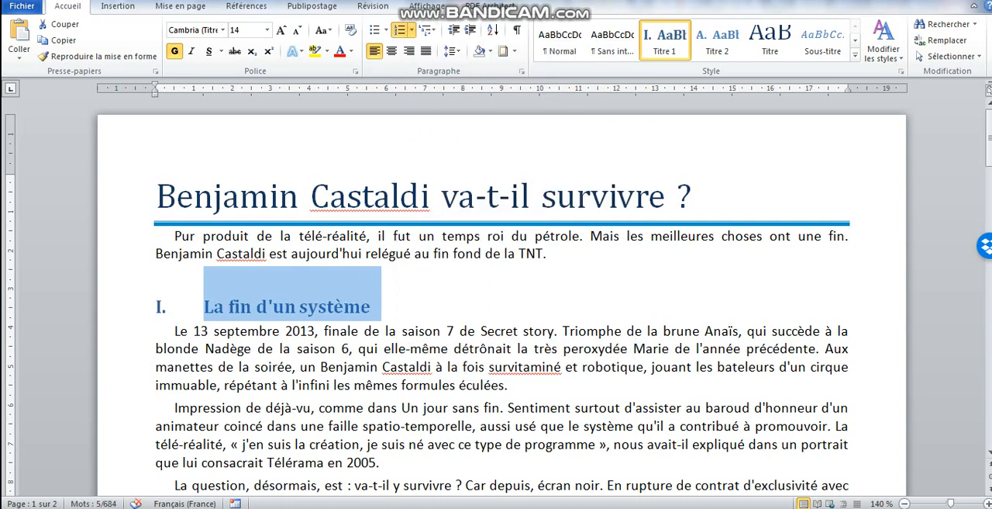
Apply the Titre 1 style to the line "Une icône de la télé-réalité"
{"action": "left_click", "coordinate": [183, 463]}
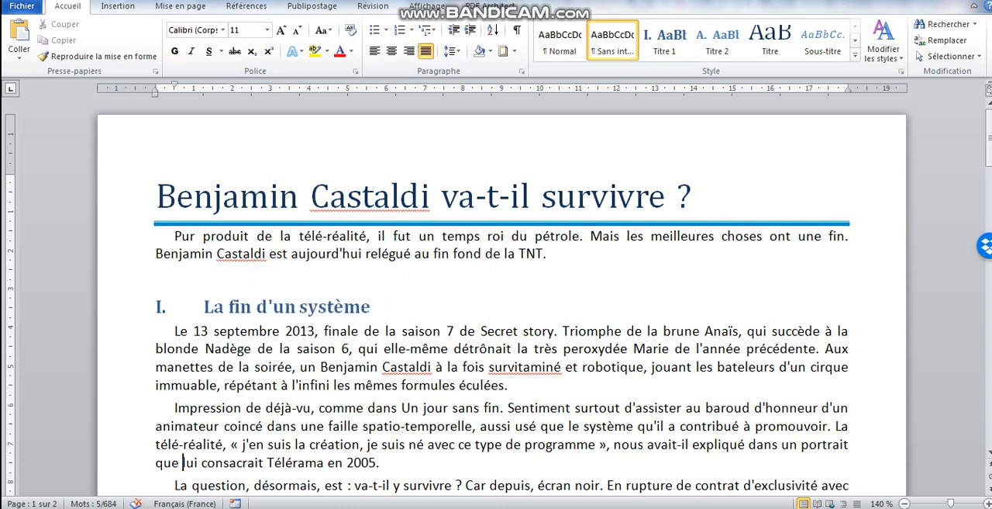
{"action": "key", "text": "Down"}
{"action": "key", "text": "Down"}
{"action": "key", "text": "Down"}
{"action": "key", "text": "Down"}
{"action": "key", "text": "Down"}
{"action": "key", "text": "Down"}
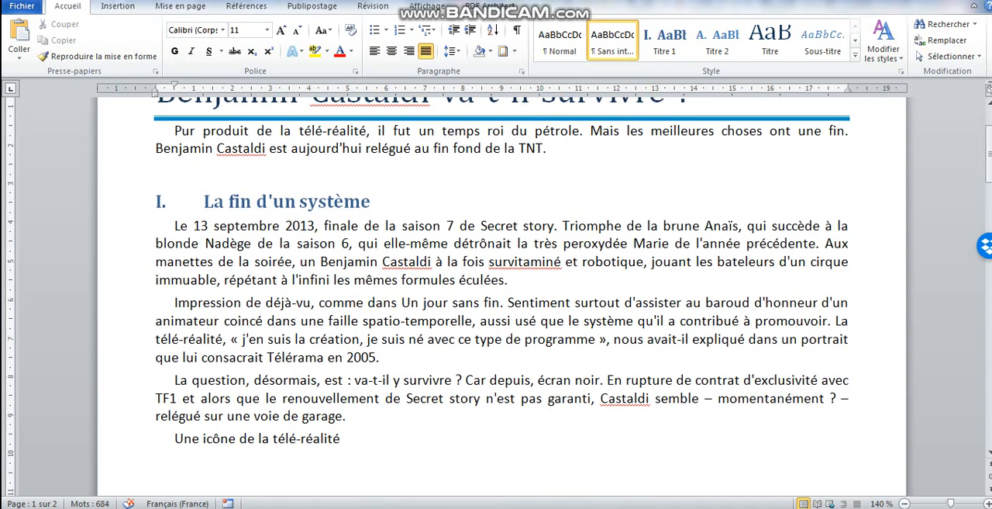
{"action": "left_click", "coordinate": [147, 438]}
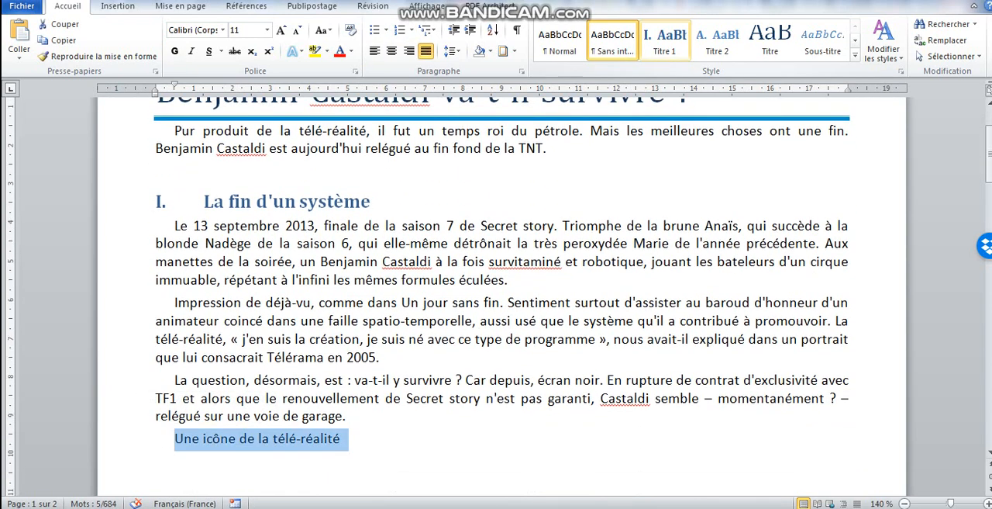
{"action": "left_click", "coordinate": [665, 39]}
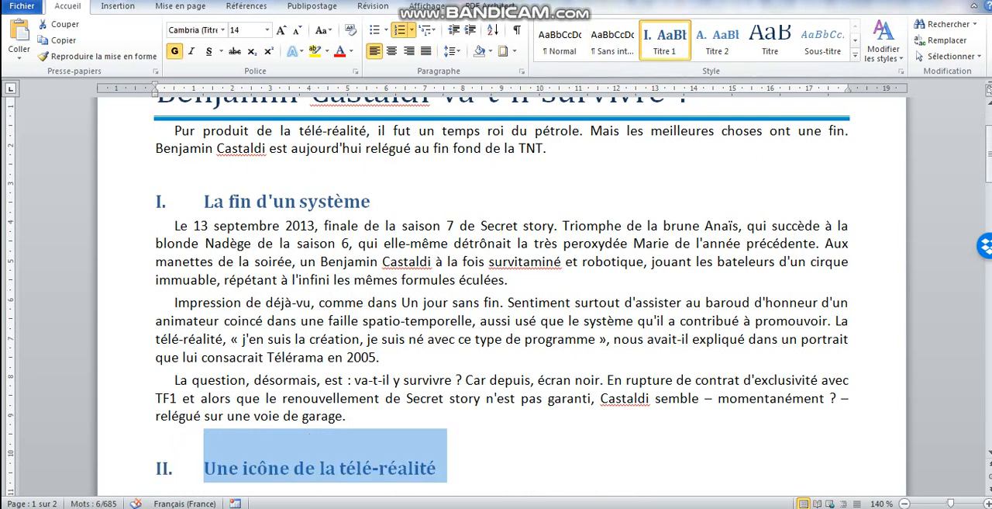
Apply the Titre 2 style to the subheading "Les débuts : Loft Story"
{"action": "key", "text": "Down"}
{"action": "key", "text": "Down"}
{"action": "key", "text": "Down"}
{"action": "key", "text": "Down"}
{"action": "key", "text": "Down"}
{"action": "key", "text": "Down"}
{"action": "key", "text": "Down"}
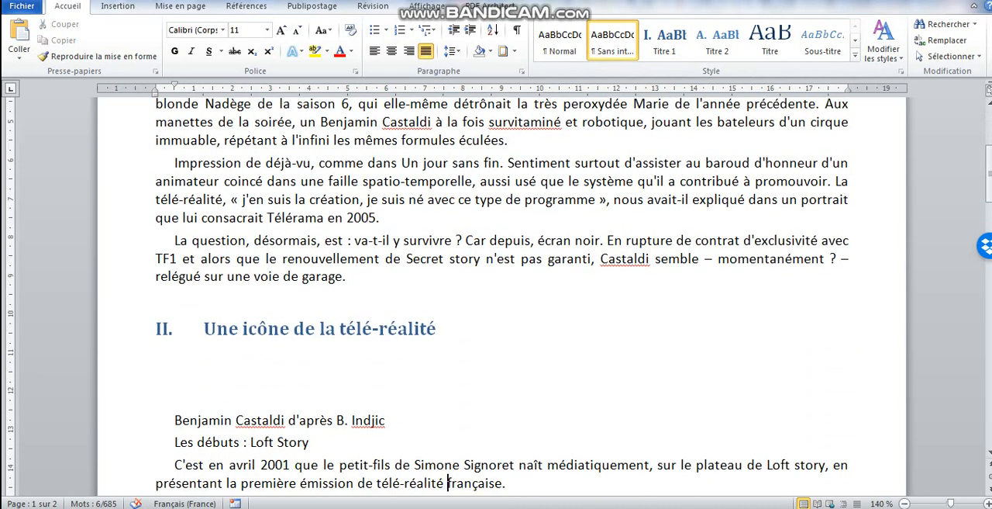
{"action": "left_click", "coordinate": [147, 442]}
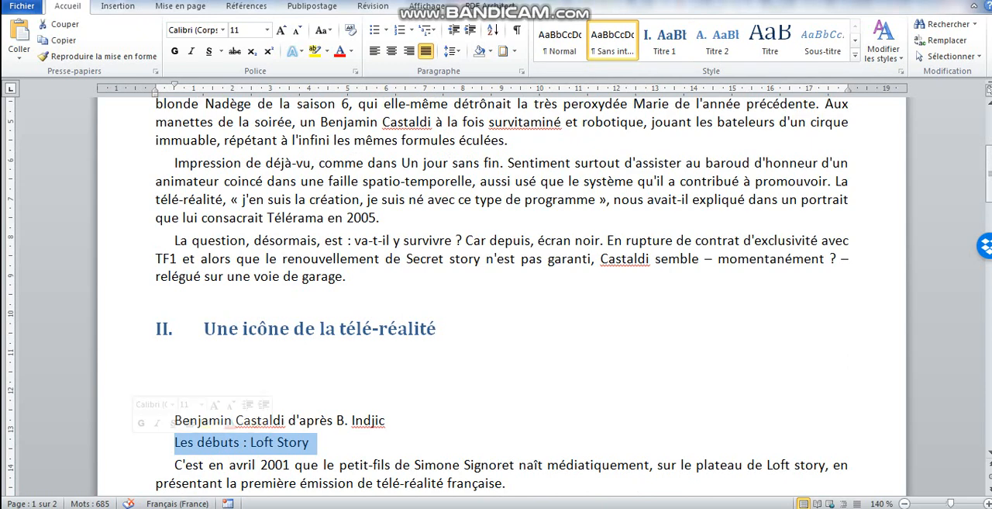
{"action": "left_click", "coordinate": [717, 39]}
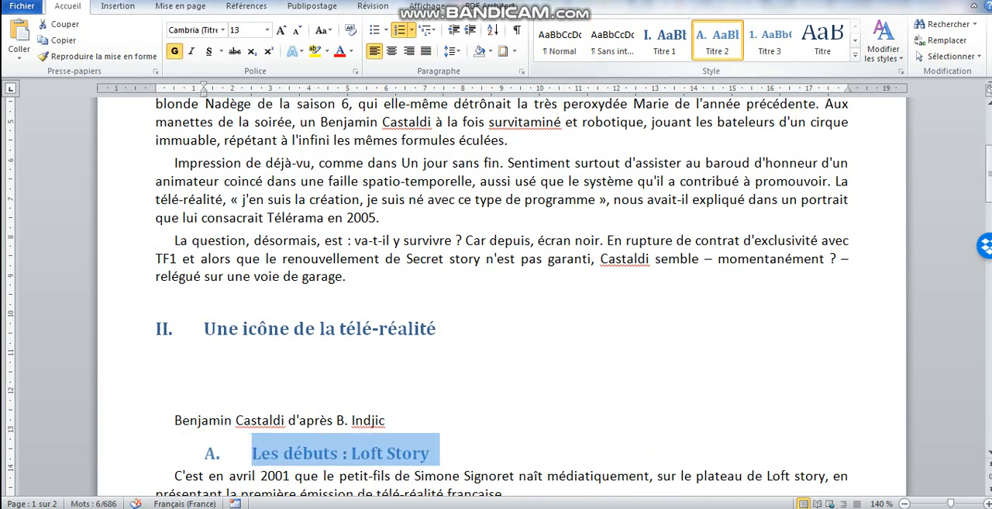
Apply the Titre 2 style to the subheading "Le sommet"
{"action": "key", "text": "Down"}
{"action": "key", "text": "Down"}
{"action": "key", "text": "Down"}
{"action": "key", "text": "Down"}
{"action": "key", "text": "Down"}
{"action": "key", "text": "Down"}
{"action": "key", "text": "Down"}
{"action": "key", "text": "Down"}
{"action": "key", "text": "Down"}
{"action": "key", "text": "Down"}
{"action": "key", "text": "Down"}
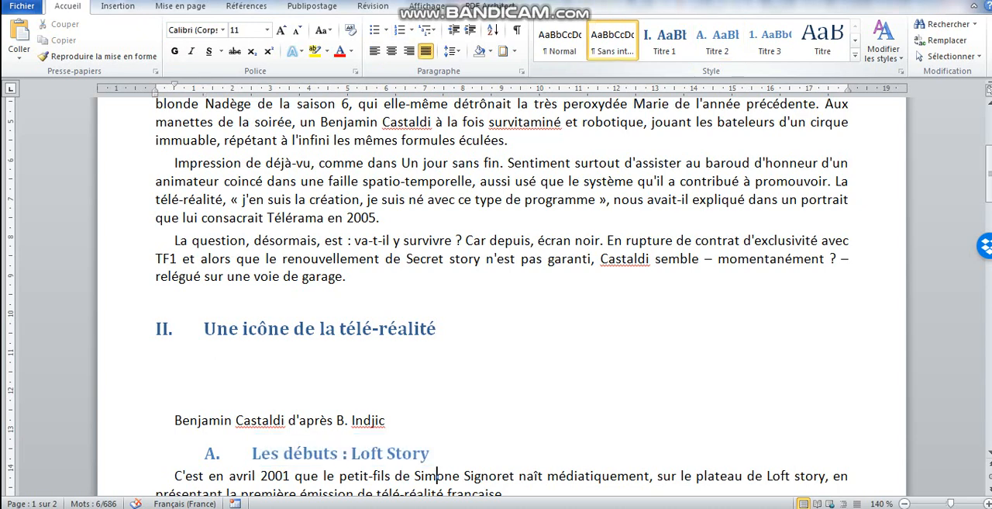
{"action": "key", "text": "Down"}
{"action": "key", "text": "Down"}
{"action": "key", "text": "Down"}
{"action": "key", "text": "Down"}
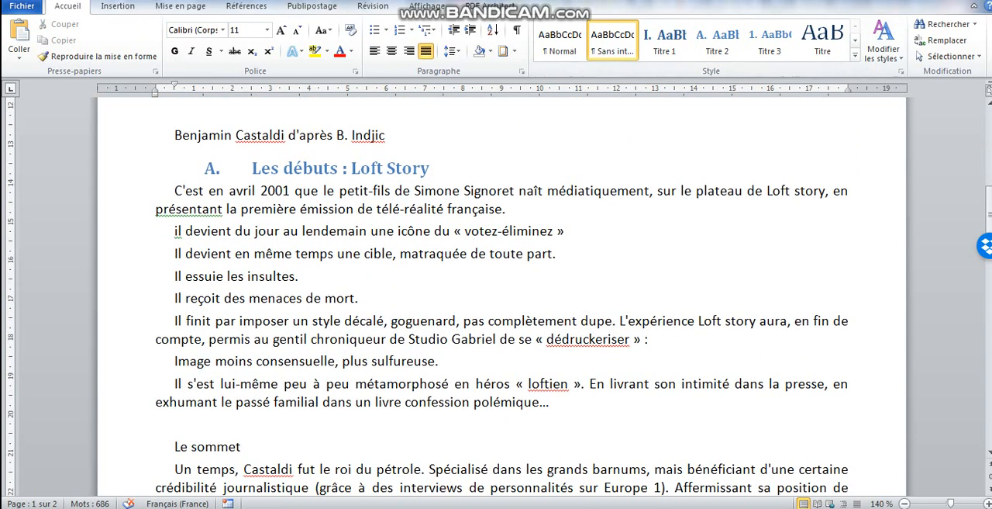
{"action": "left_click", "coordinate": [141, 446]}
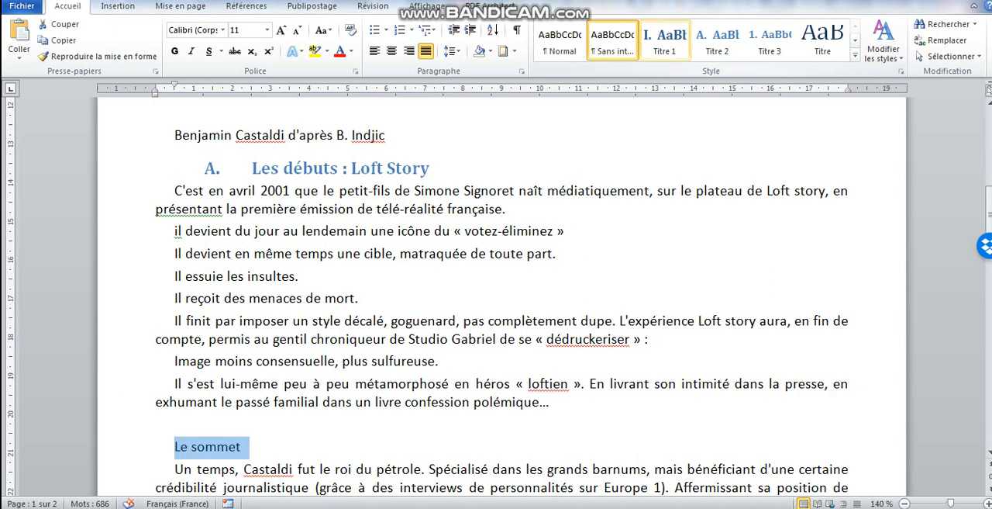
{"action": "left_click", "coordinate": [717, 38]}
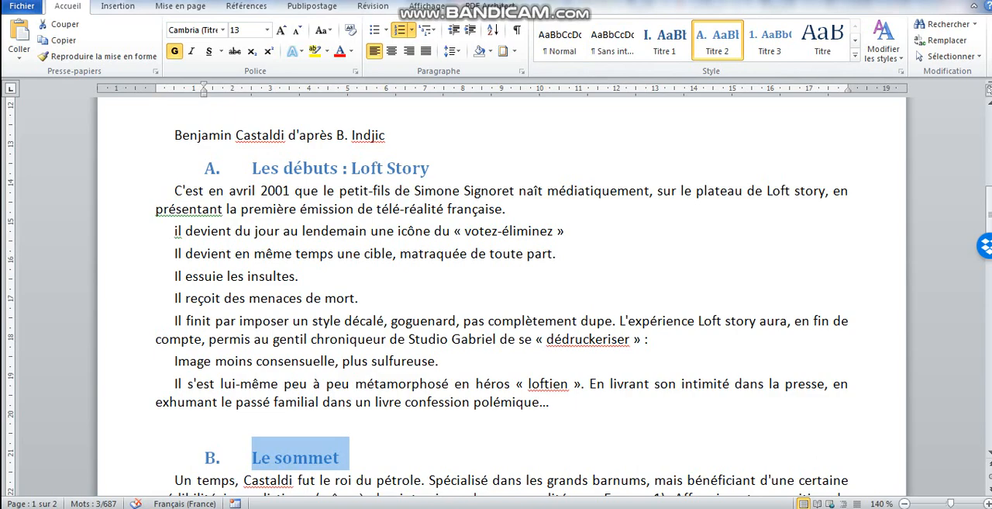
Apply the Titre 1 style to "La chute" and the Titre 2 style to "Triste réalité"
{"action": "left_click", "coordinate": [352, 481]}
{"action": "scroll", "coordinate": [352, 480], "scroll_direction": "down", "scroll_amount": 10}
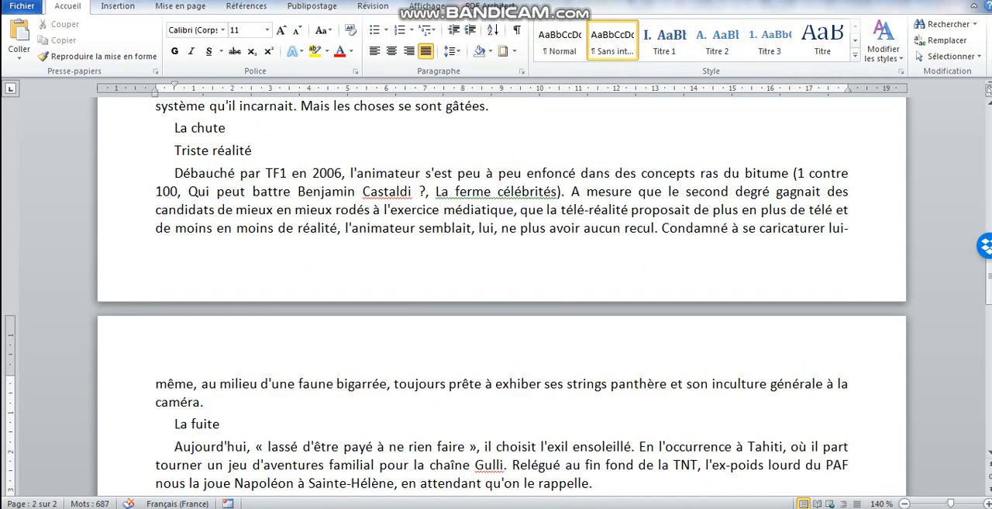
{"action": "left_click", "coordinate": [123, 129]}
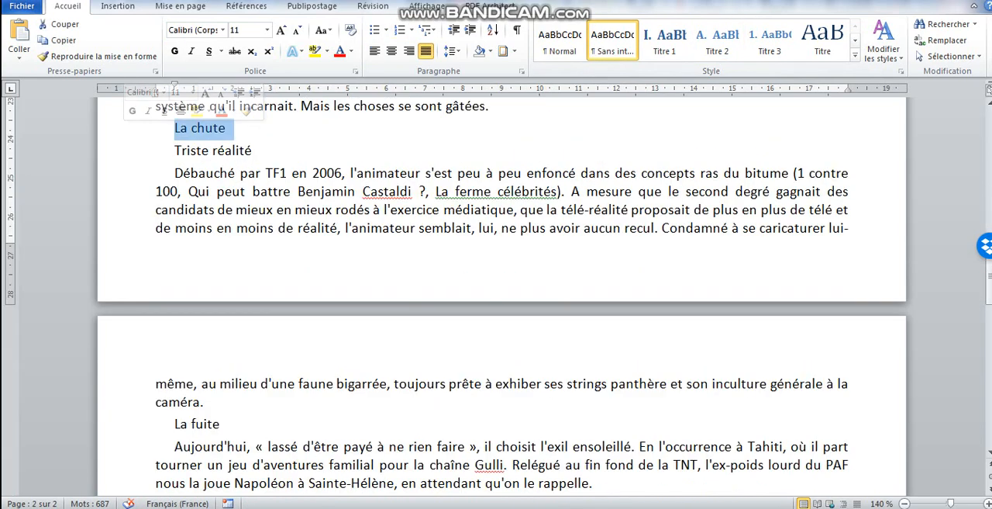
{"action": "left_click", "coordinate": [665, 40]}
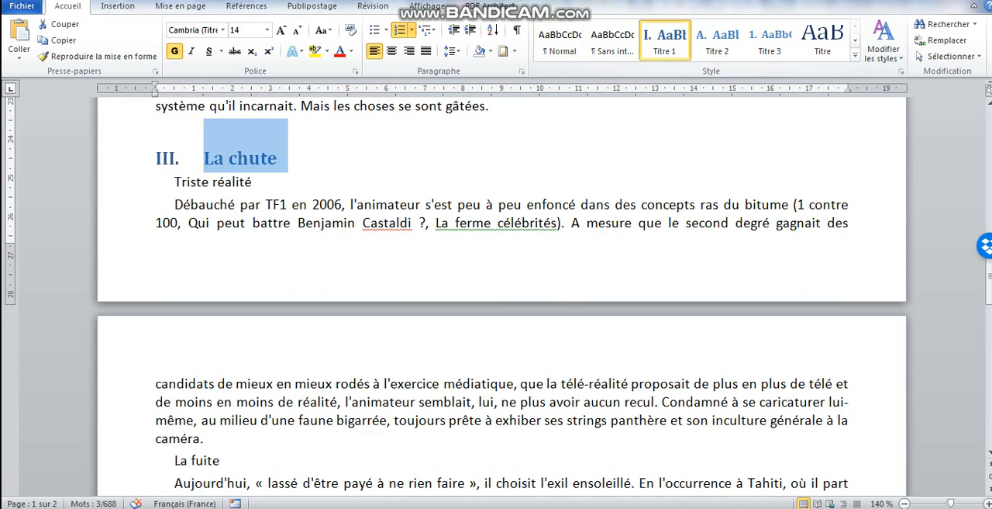
{"action": "left_click", "coordinate": [122, 181]}
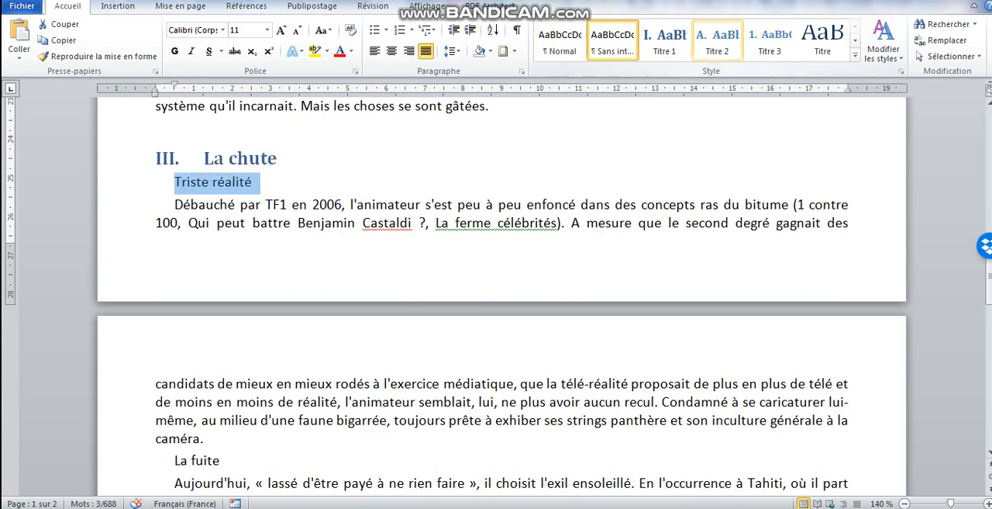
{"action": "left_click", "coordinate": [717, 41]}
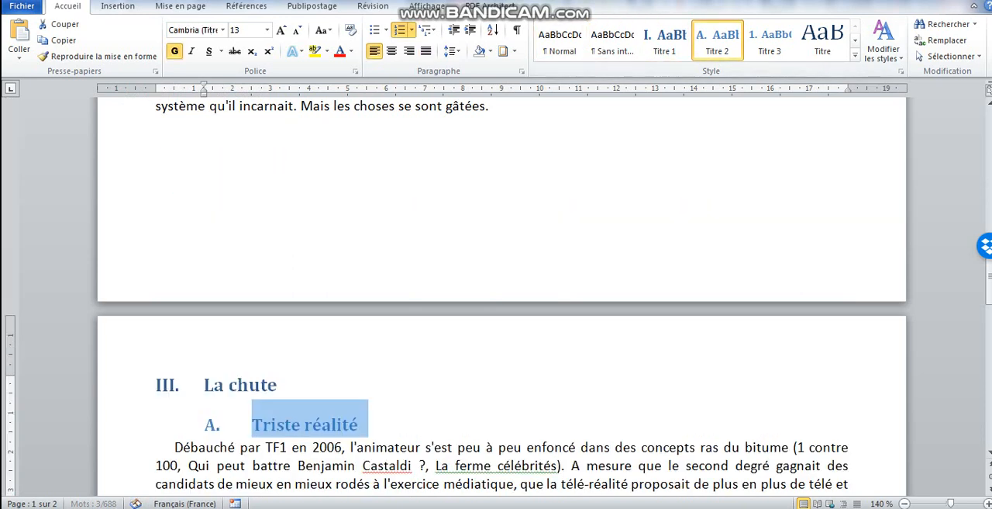
Apply the Titre 2 style to the subheadings "La fuite" and "Le désamour"
{"action": "left_click", "coordinate": [373, 447]}
{"action": "scroll", "coordinate": [372, 446], "scroll_direction": "down", "scroll_amount": 4}
{"action": "left_click", "coordinate": [367, 482]}
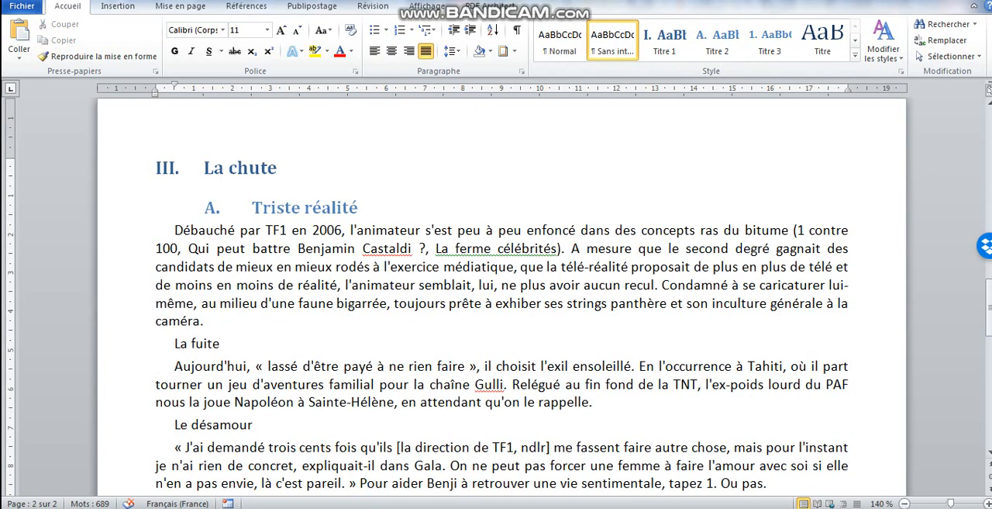
{"action": "left_click", "coordinate": [124, 343]}
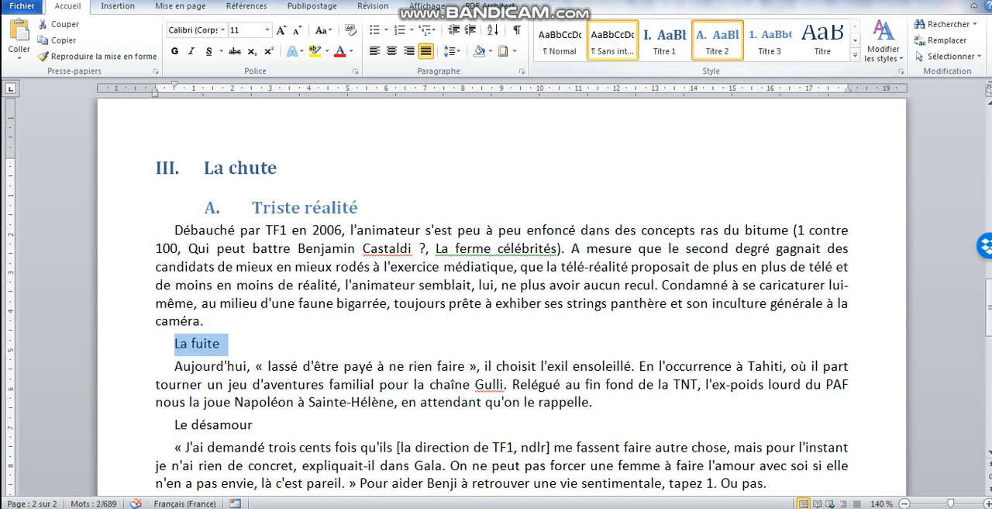
{"action": "left_click", "coordinate": [718, 40]}
{"action": "left_click", "coordinate": [124, 436]}
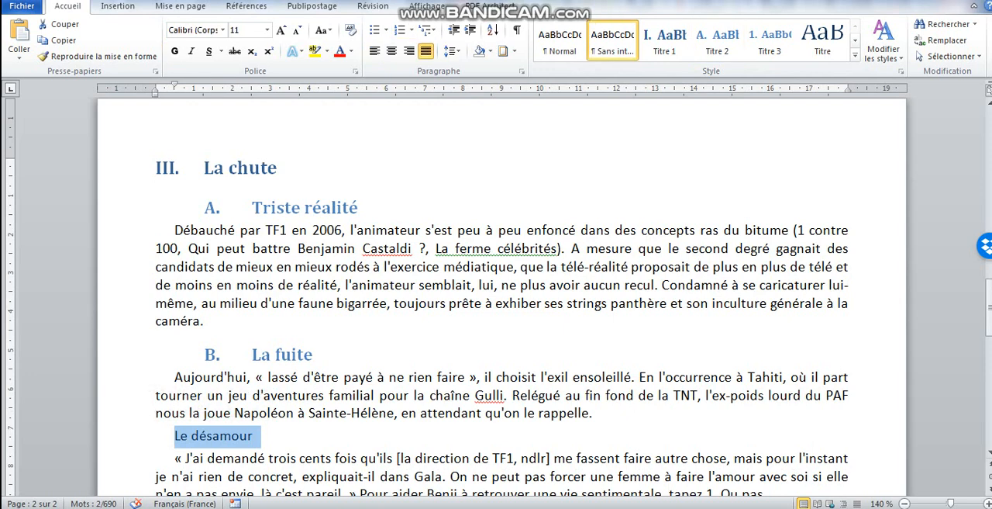
{"action": "left_click", "coordinate": [717, 40]}
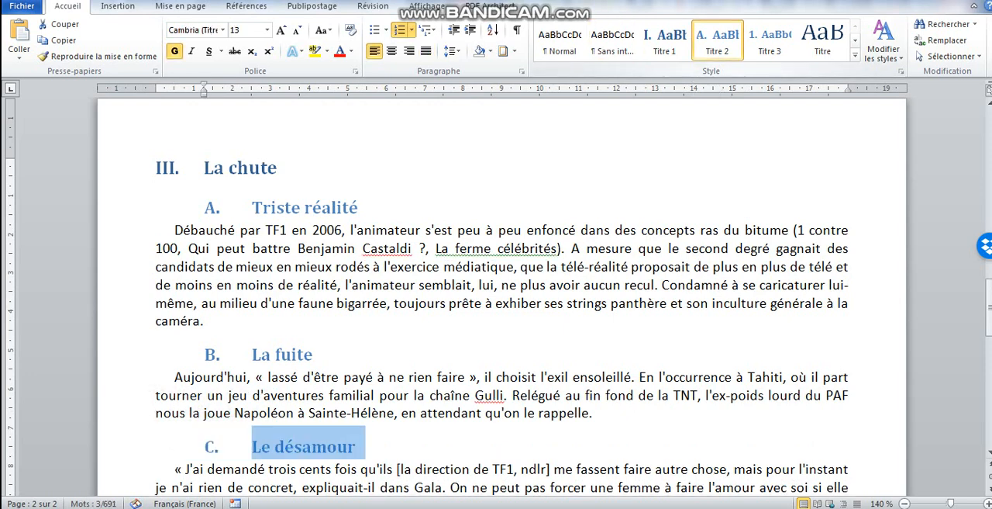
Apply the Titre 1 style to the line "Benjamin Castaldi en quelques dates" near the end of the document
{"action": "left_click", "coordinate": [369, 468]}
{"action": "key", "text": "Down"}
{"action": "key", "text": "Down"}
{"action": "key", "text": "Down"}
{"action": "key", "text": "Down"}
{"action": "key", "text": "Down"}
{"action": "key", "text": "Down"}
{"action": "key", "text": "Down"}
{"action": "key", "text": "Down"}
{"action": "key", "text": "Down"}
{"action": "key", "text": "Down"}
{"action": "key", "text": "Down"}
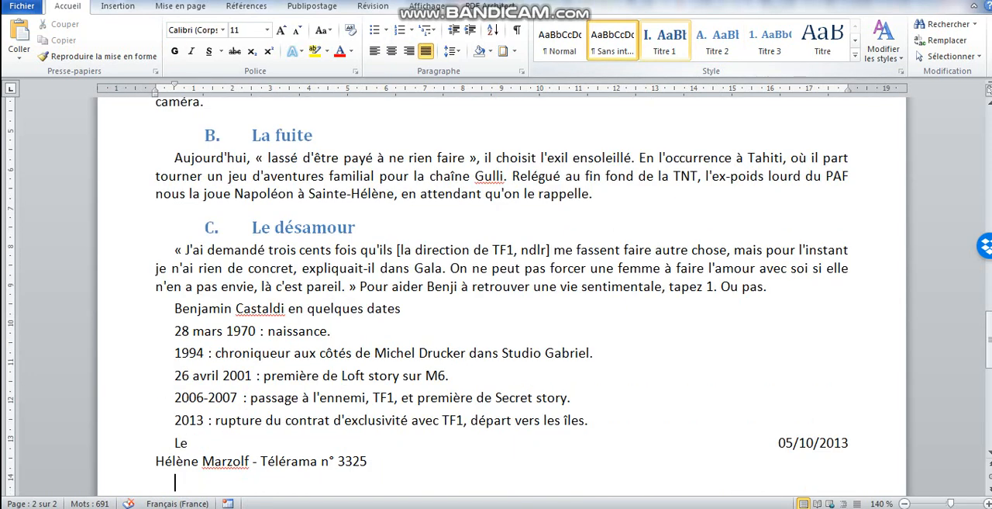
{"action": "left_click", "coordinate": [127, 309]}
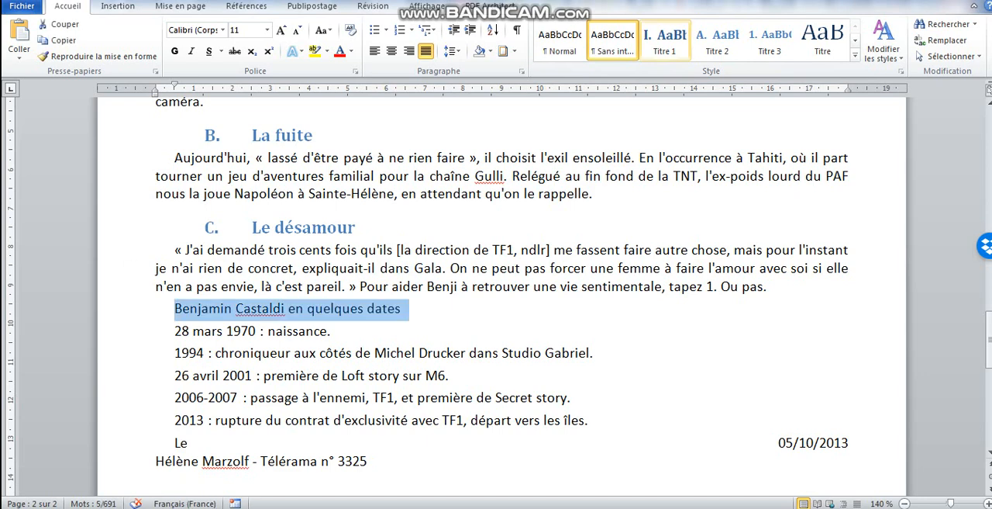
{"action": "left_click", "coordinate": [664, 40]}
Color the document title with the recently used blue and update the Titre style to match it
{"action": "key", "text": "ctrl+Home"}
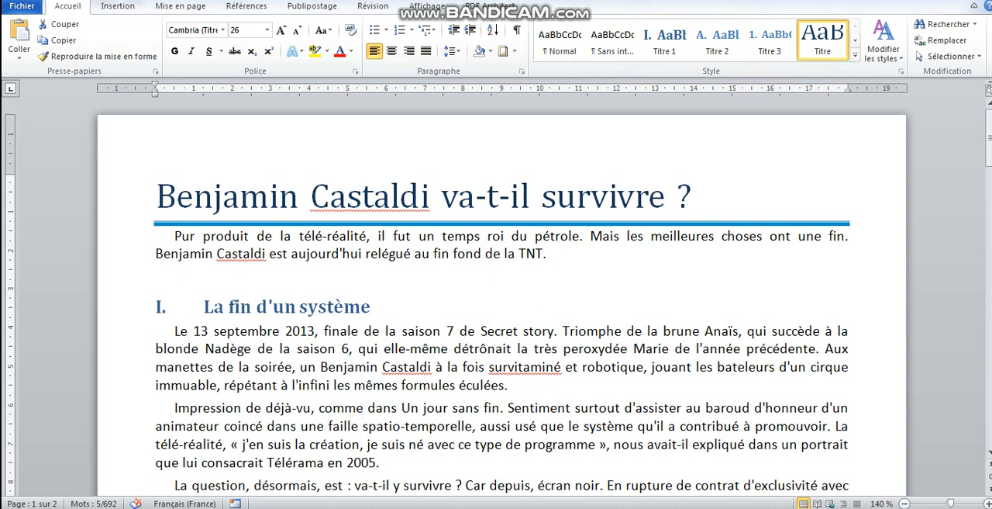
{"action": "key", "text": "shift+Down"}
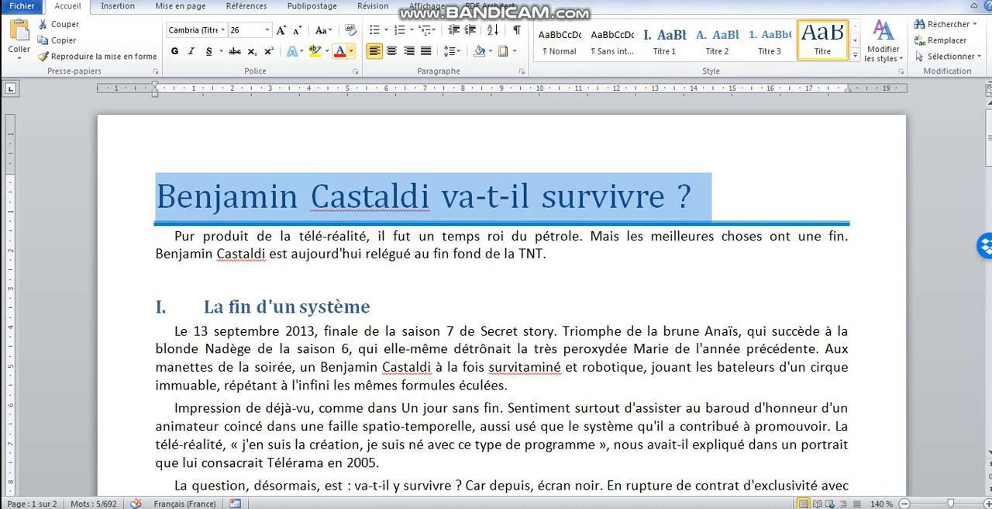
{"action": "left_click", "coordinate": [351, 51]}
{"action": "left_click", "coordinate": [340, 201]}
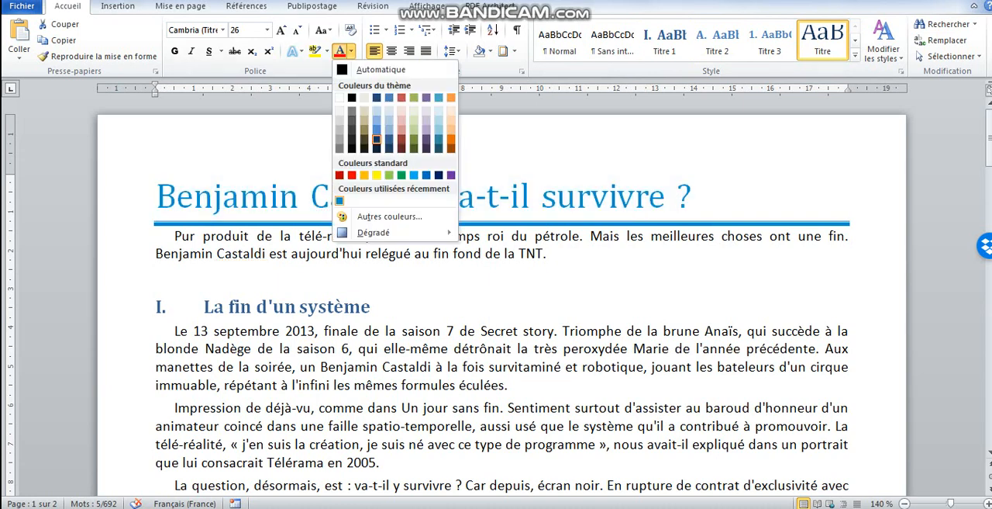
{"action": "left_click", "coordinate": [340, 201]}
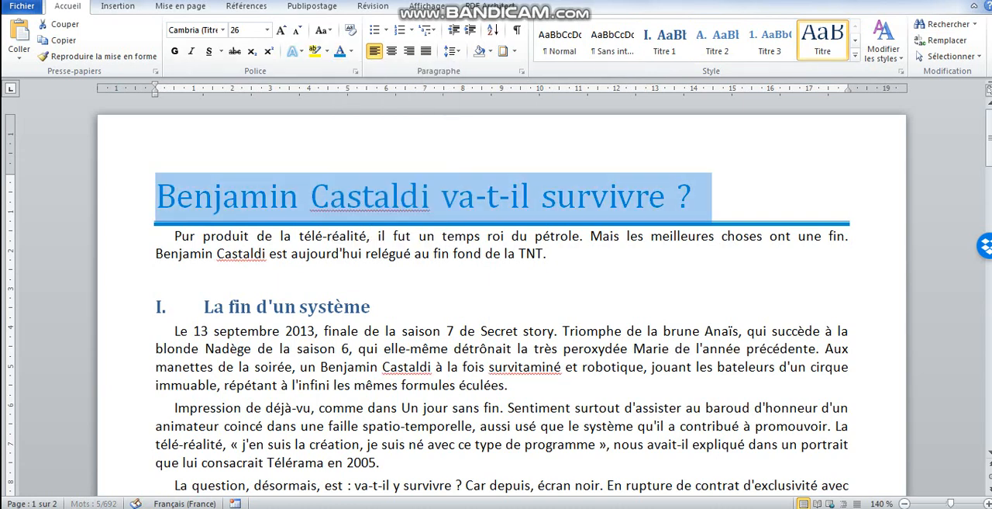
{"action": "right_click", "coordinate": [818, 46]}
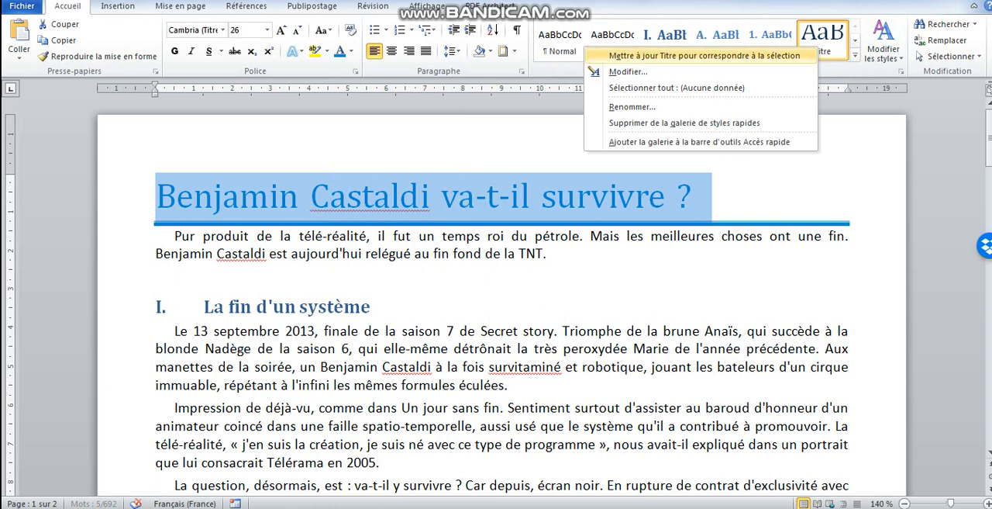
{"action": "left_click", "coordinate": [704, 55]}
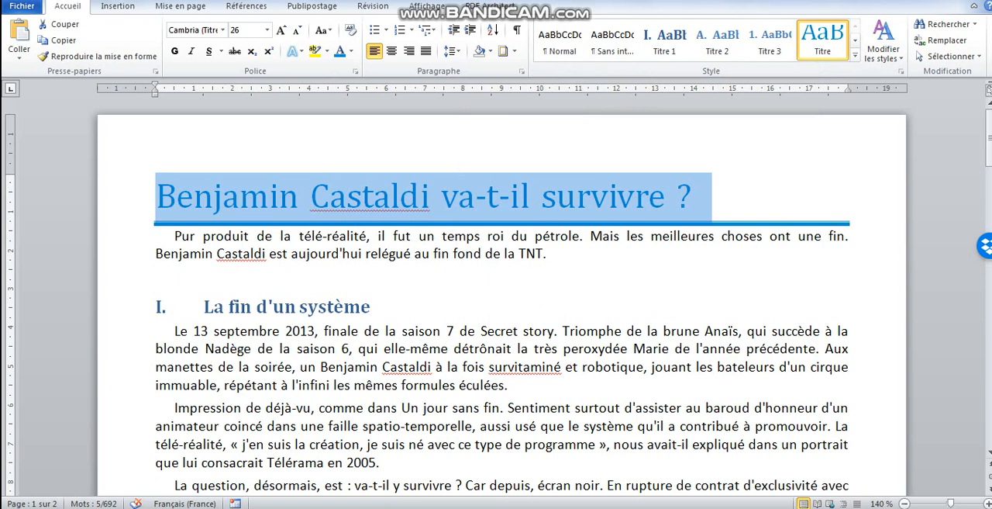
Color the heading "La fin d'un système" in the title's blue and set its font size to 15
{"action": "left_click", "coordinate": [130, 306]}
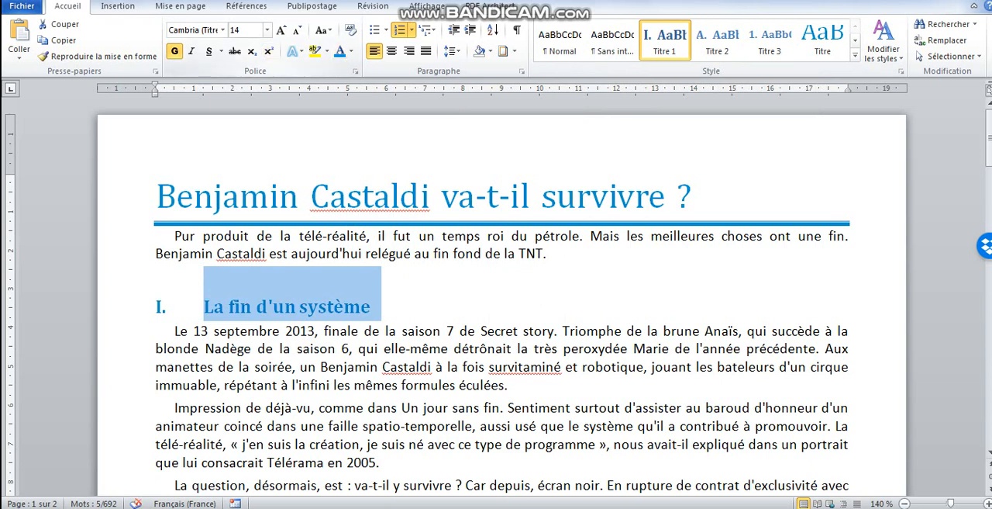
{"action": "left_click", "coordinate": [235, 29]}
{"action": "type", "text": "15"}
{"action": "key", "text": "Return"}
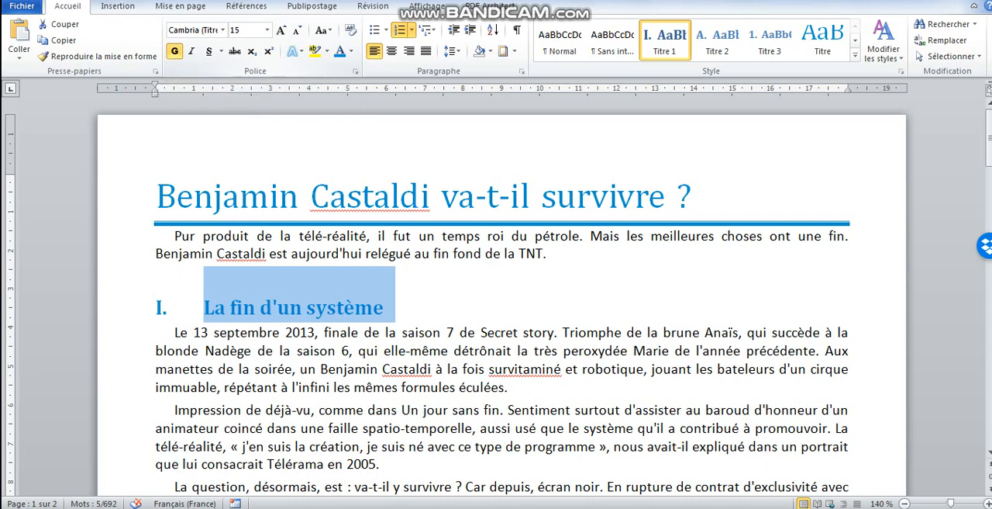
Set the heading's paragraph spacing to 18 pt before and 6 pt after, with Simple line spacing
{"action": "left_click", "coordinate": [522, 71]}
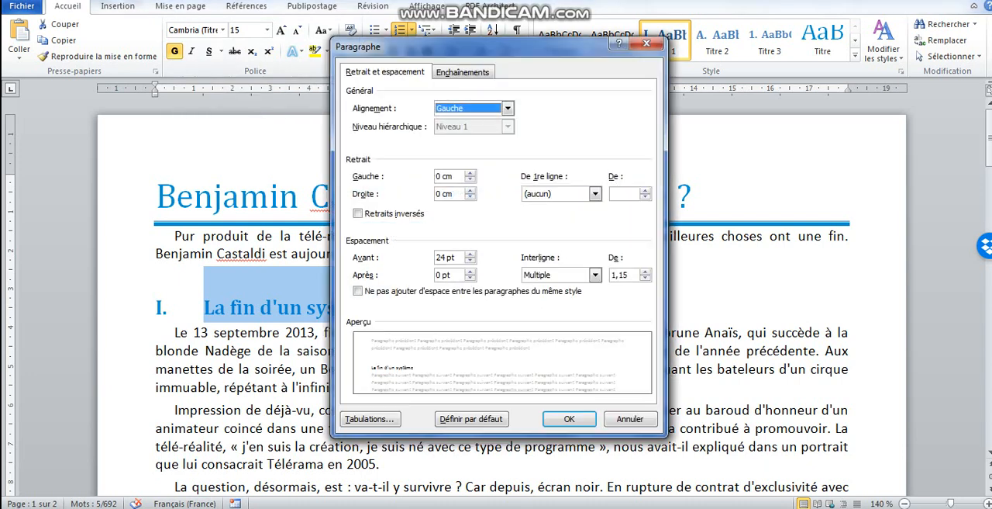
{"action": "left_click", "coordinate": [470, 260]}
{"action": "left_click", "coordinate": [469, 260]}
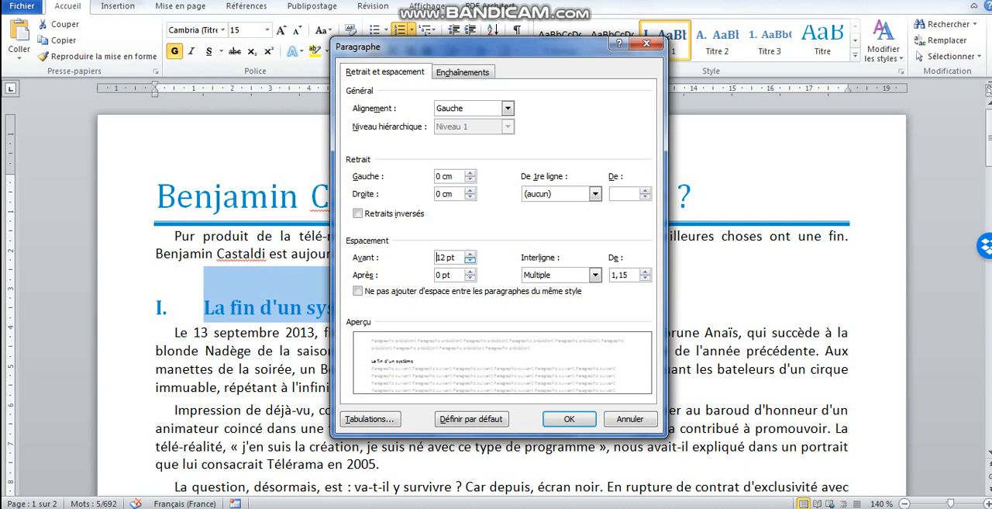
{"action": "left_click", "coordinate": [470, 253]}
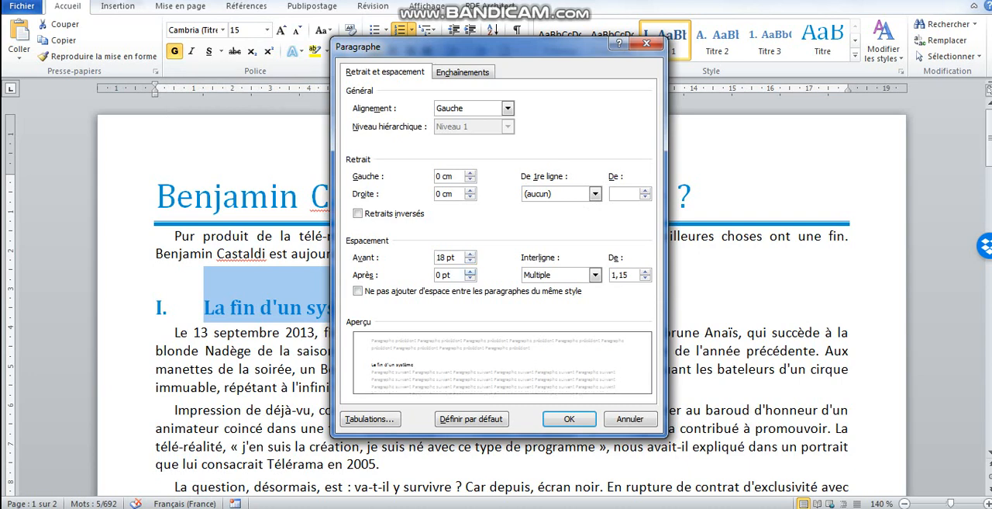
{"action": "left_click", "coordinate": [470, 271]}
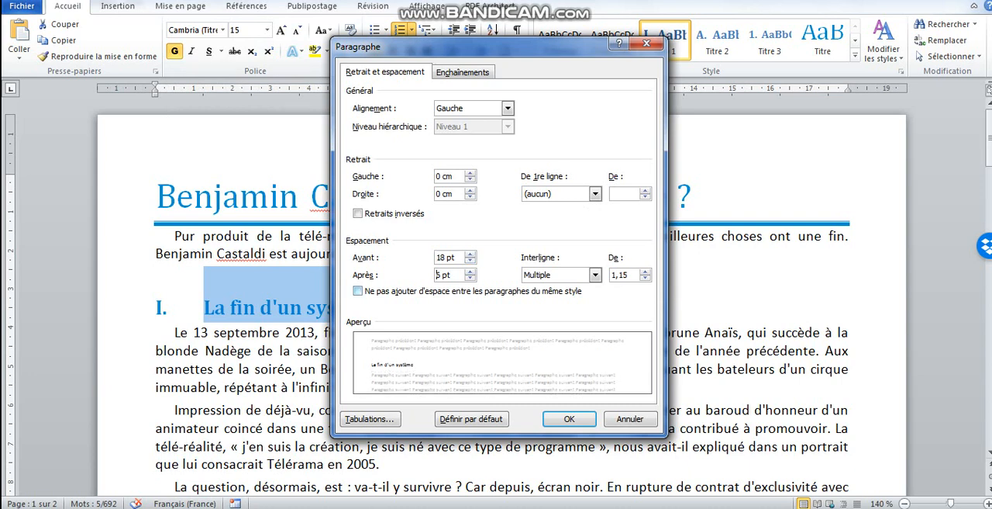
{"action": "left_click", "coordinate": [595, 275]}
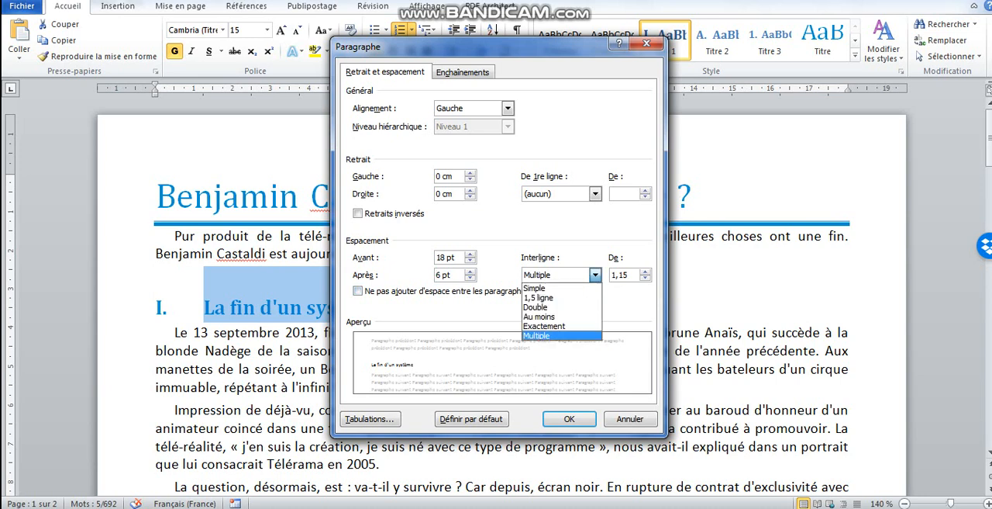
{"action": "left_click", "coordinate": [535, 288]}
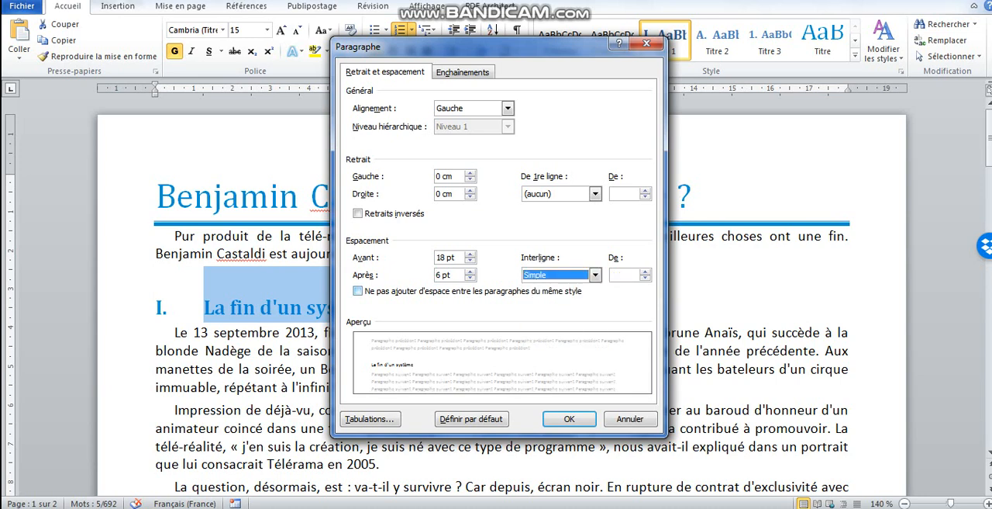
{"action": "left_click", "coordinate": [570, 419]}
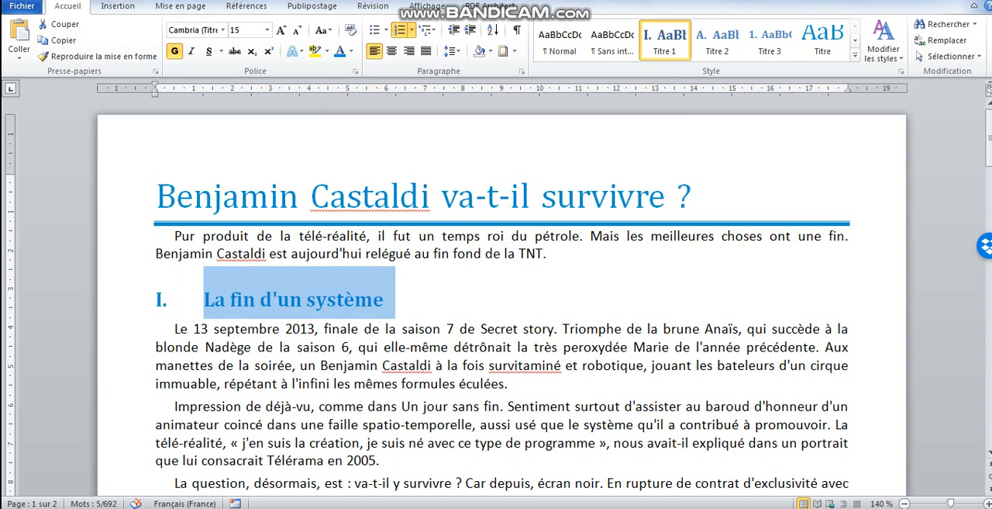
Adjust the list indents of the Titre 1 numbering so that the level 1 text indent is 1 cm
{"action": "left_click", "coordinate": [161, 301]}
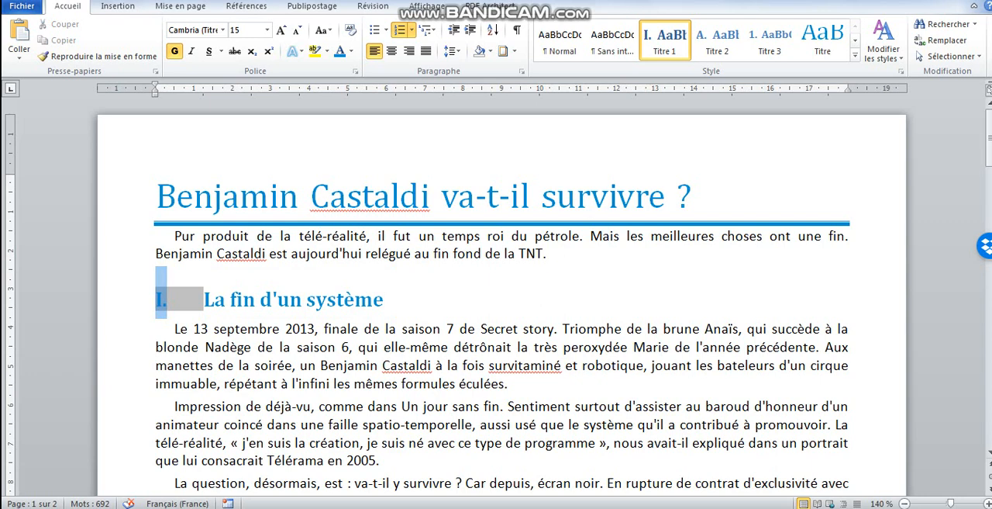
{"action": "right_click", "coordinate": [162, 300]}
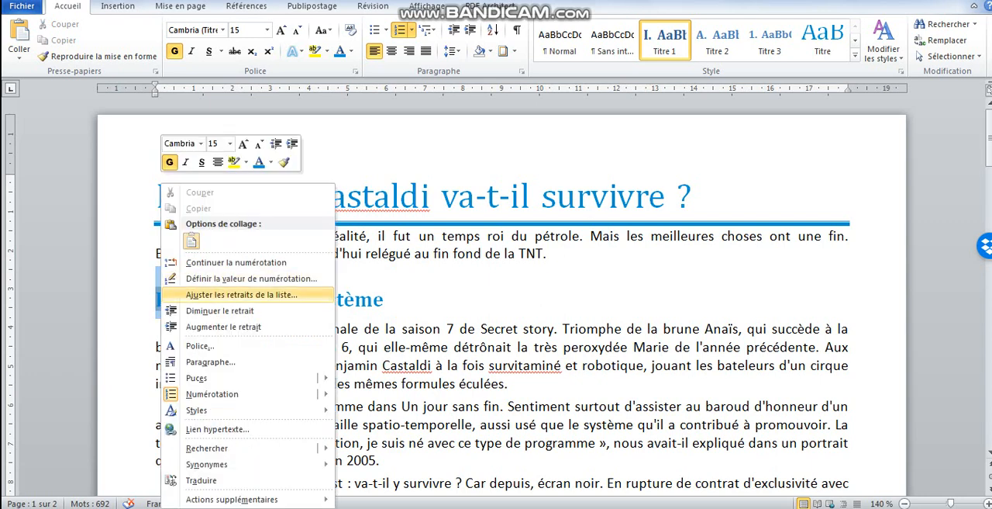
{"action": "left_click", "coordinate": [233, 295]}
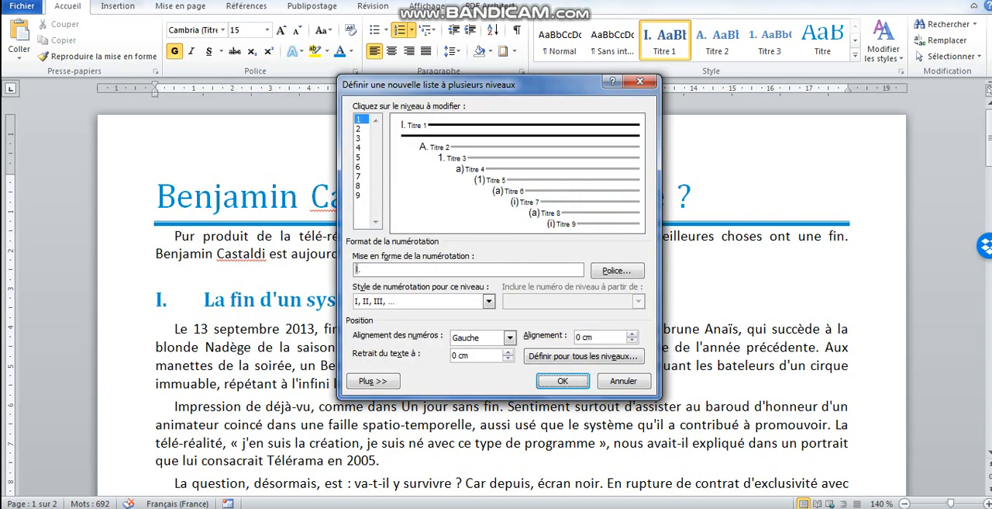
{"action": "left_click", "coordinate": [595, 338]}
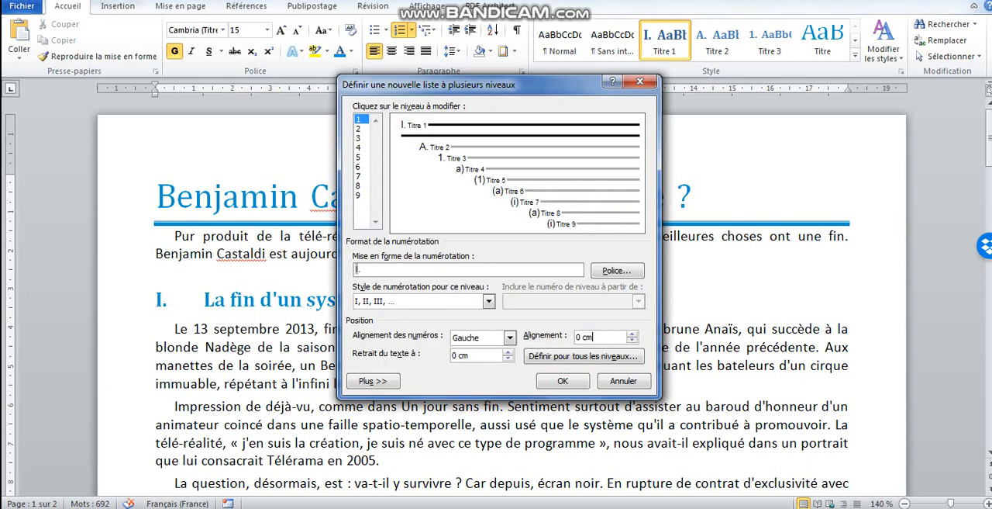
{"action": "left_click_drag", "start_coordinate": [595, 337], "coordinate": [575, 337]}
{"action": "left_click", "coordinate": [508, 352]}
{"action": "left_click", "coordinate": [507, 352]}
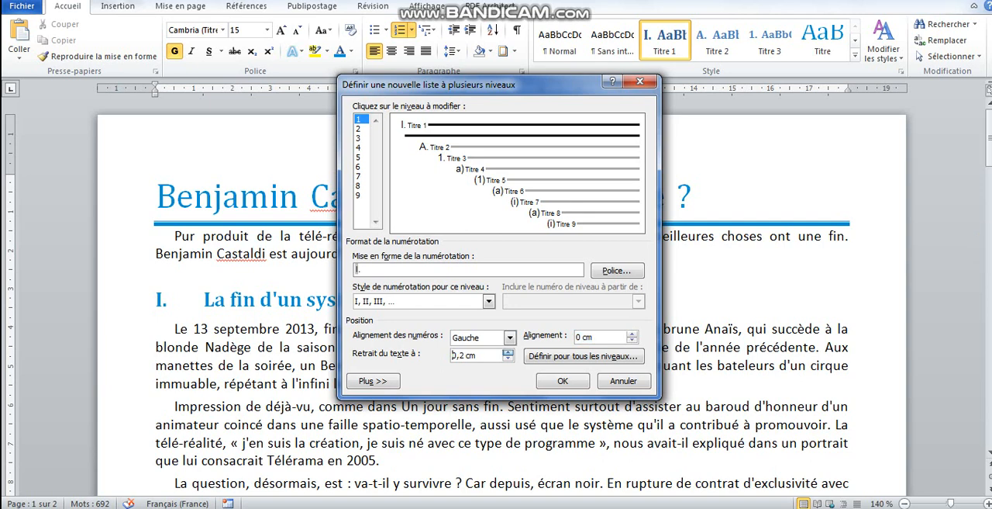
{"action": "left_click", "coordinate": [508, 352]}
{"action": "left_click", "coordinate": [508, 352]}
{"action": "left_click", "coordinate": [508, 352]}
{"action": "left_click", "coordinate": [508, 352]}
{"action": "left_click", "coordinate": [508, 352]}
{"action": "left_click", "coordinate": [508, 352]}
{"action": "left_click", "coordinate": [563, 380]}
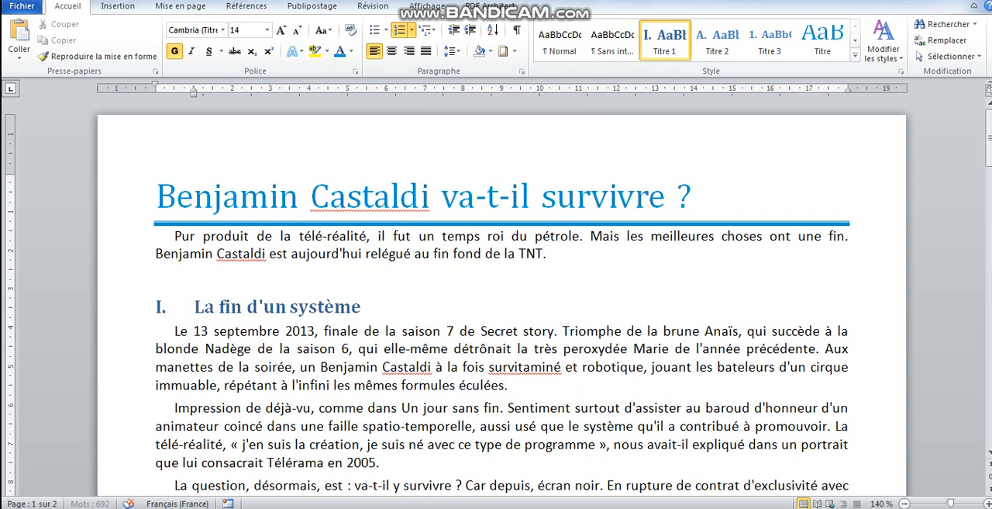
Set the heading "La fin d'un système" to font size 15 and color it in the title's blue
{"action": "left_click", "coordinate": [133, 307]}
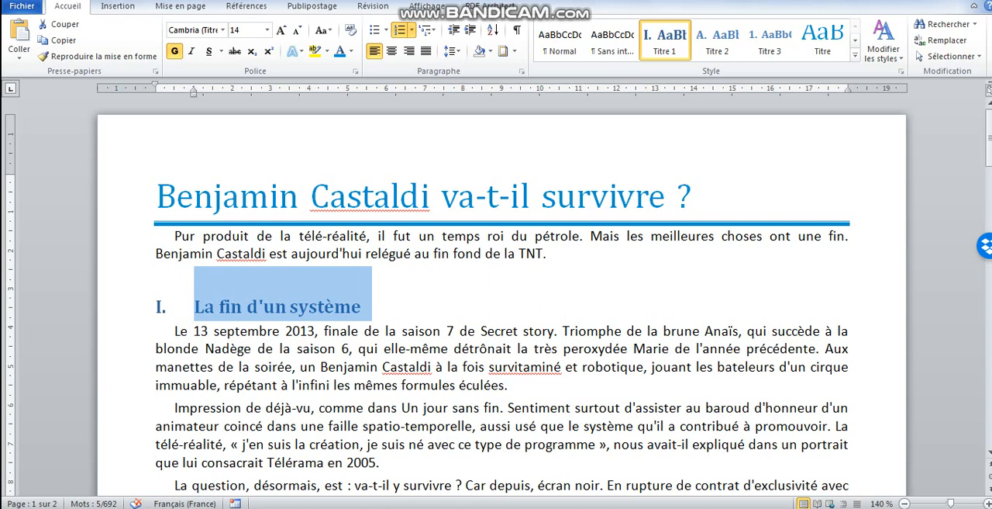
{"action": "left_click", "coordinate": [247, 29]}
{"action": "type", "text": "15"}
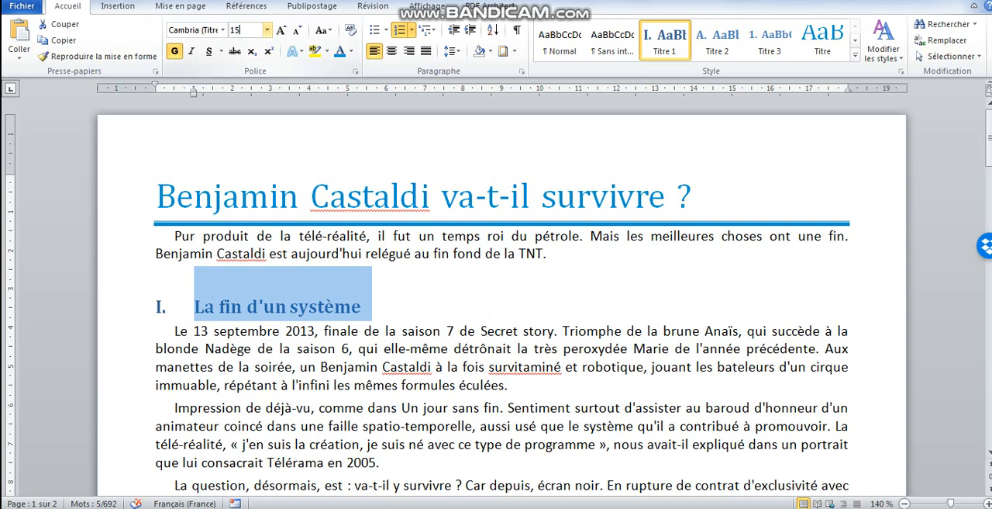
{"action": "key", "text": "Return"}
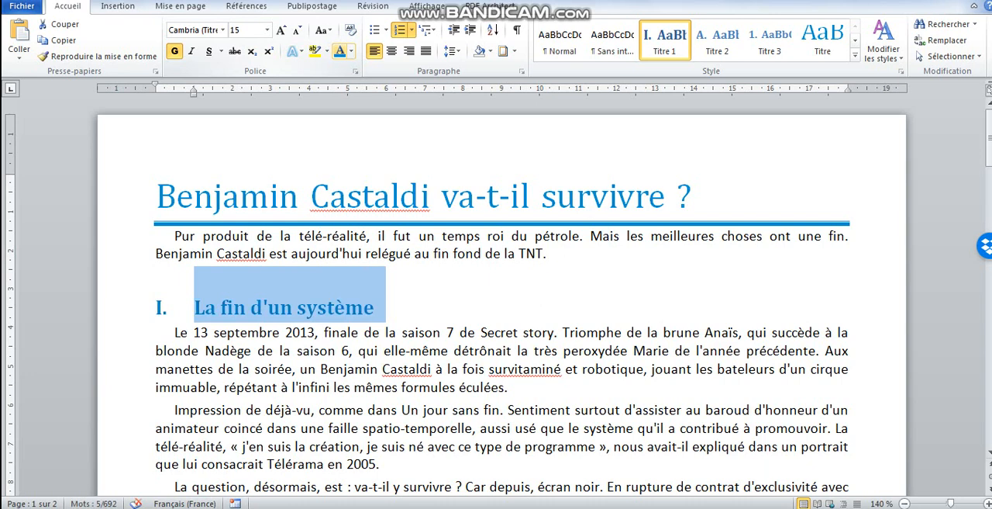
Give the heading "La fin d'un système" 18 pt spacing before, 6 pt after and Simple line spacing
{"action": "left_click", "coordinate": [521, 71]}
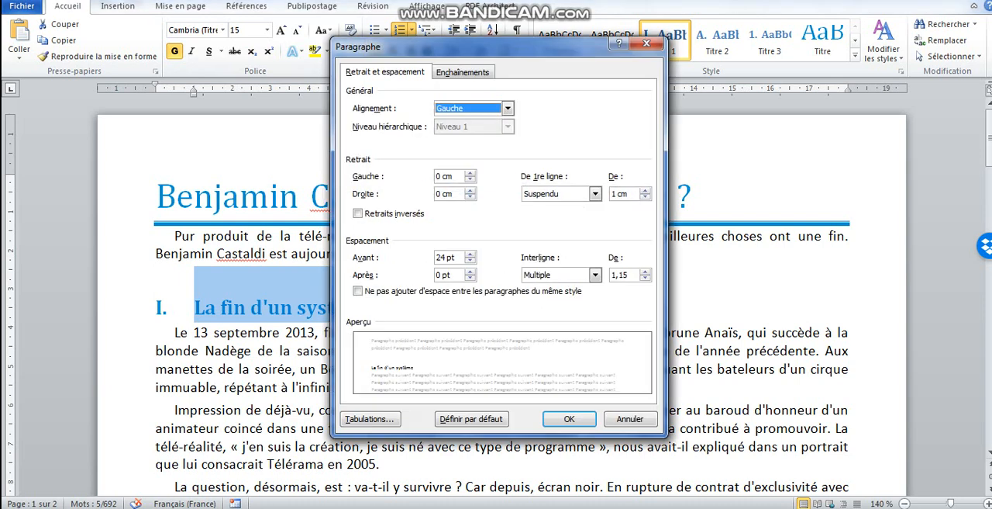
{"action": "left_click", "coordinate": [471, 261]}
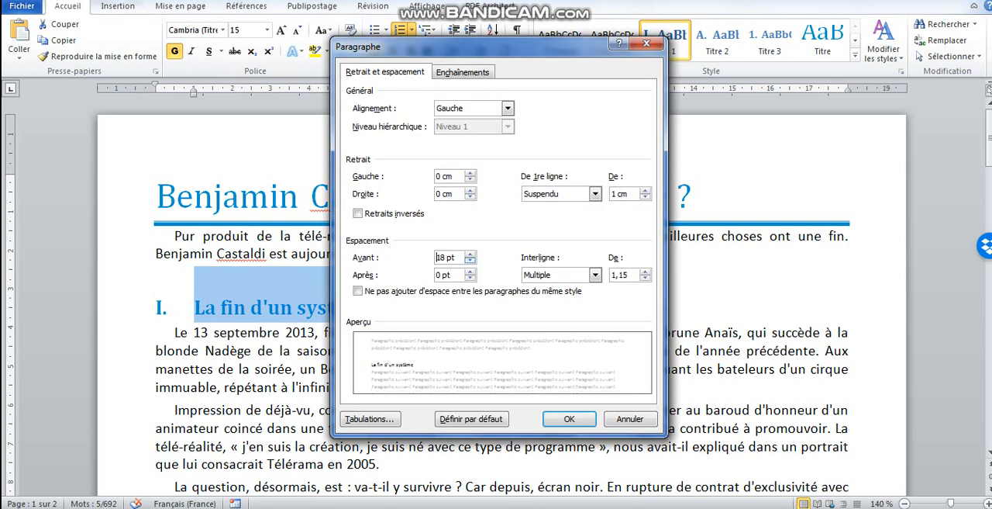
{"action": "left_click", "coordinate": [470, 271]}
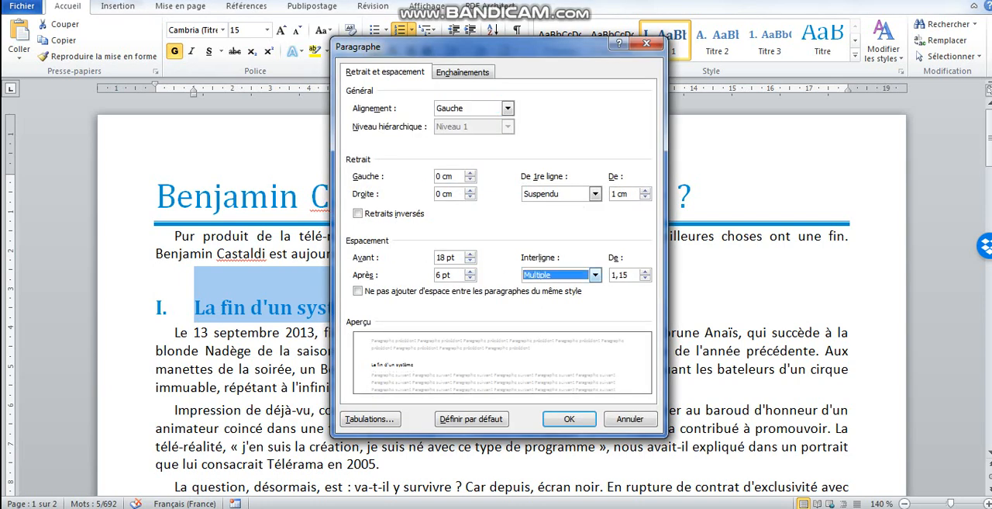
{"action": "left_click", "coordinate": [595, 275]}
{"action": "left_click", "coordinate": [535, 287]}
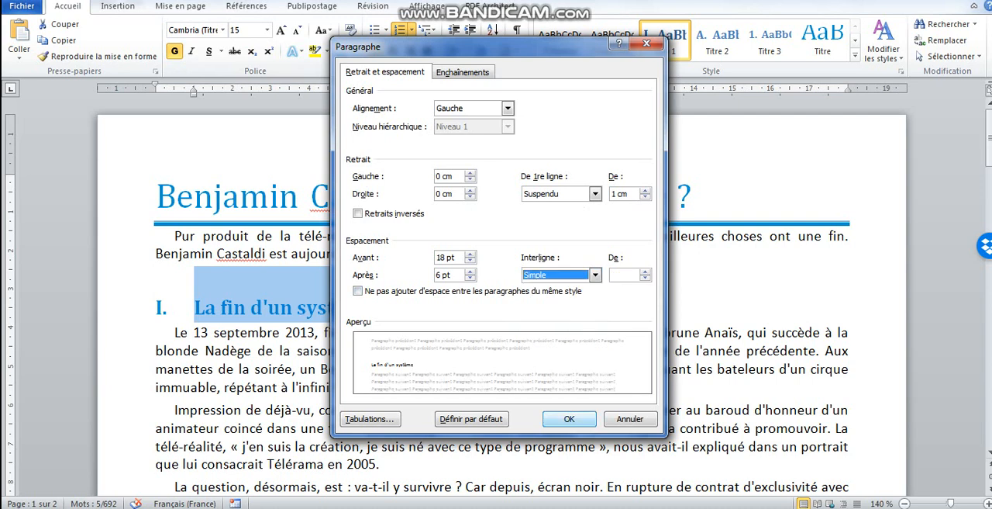
{"action": "left_click", "coordinate": [569, 419]}
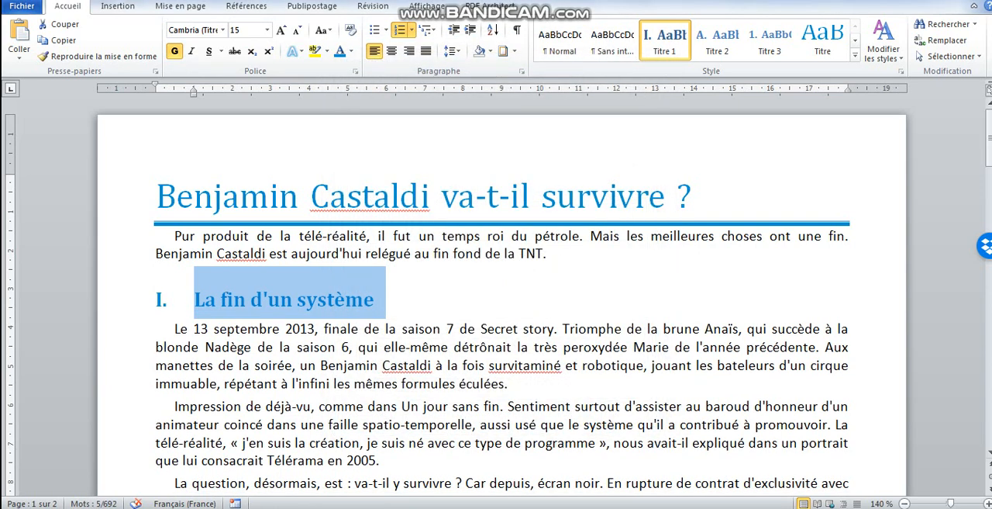
Update the Titre 1 style to match the selected heading "La fin d'un système"
{"action": "right_click", "coordinate": [665, 39]}
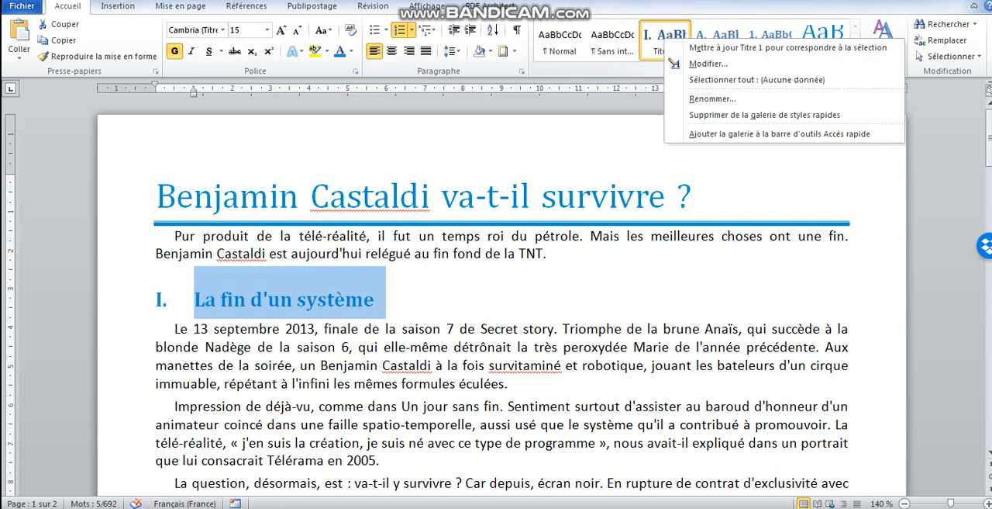
{"action": "key", "text": "Escape"}
{"action": "left_click", "coordinate": [714, 39]}
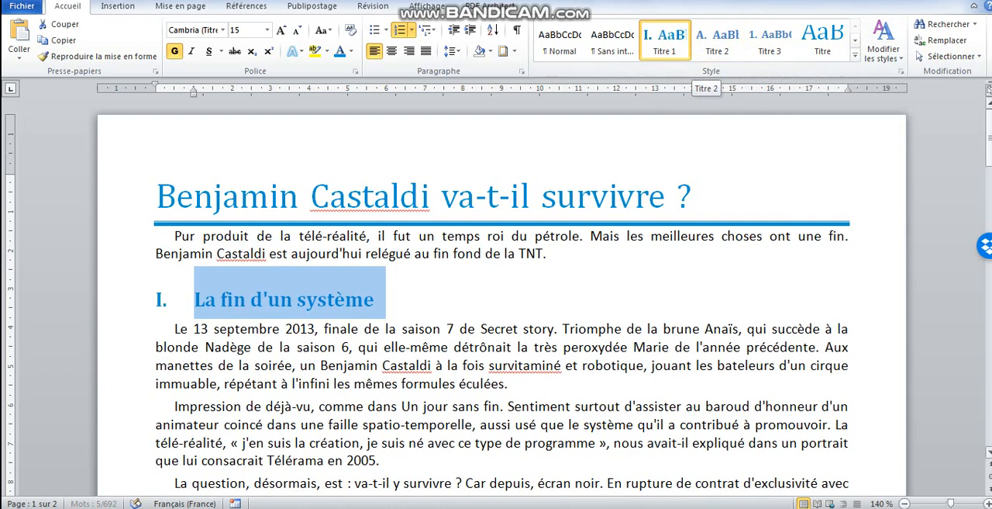
Adjust the list indents of the Titre 2 numbering: level 2 alignment 0,5 cm and text indent 1,5 cm
{"action": "left_click_drag", "start_coordinate": [988, 155], "coordinate": [988, 218]}
{"action": "left_click", "coordinate": [109, 259]}
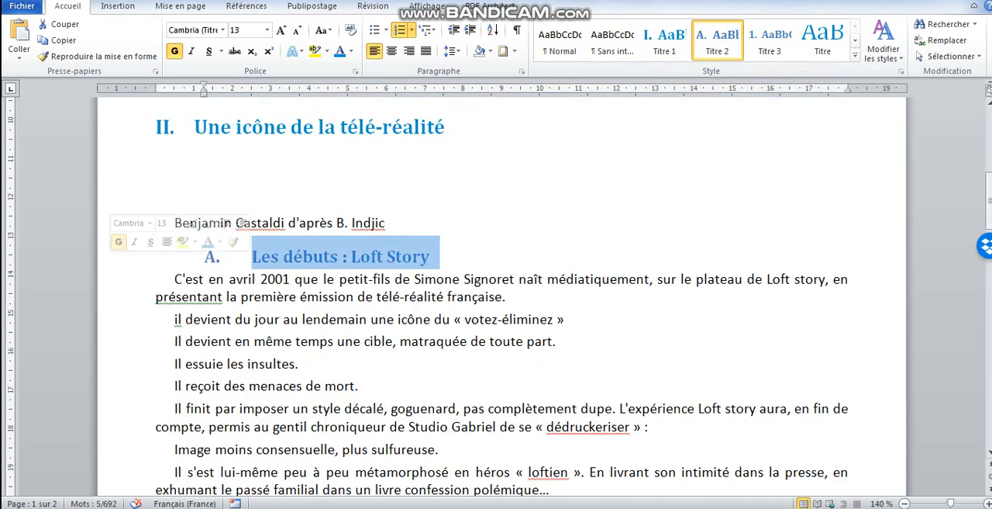
{"action": "left_click", "coordinate": [212, 256]}
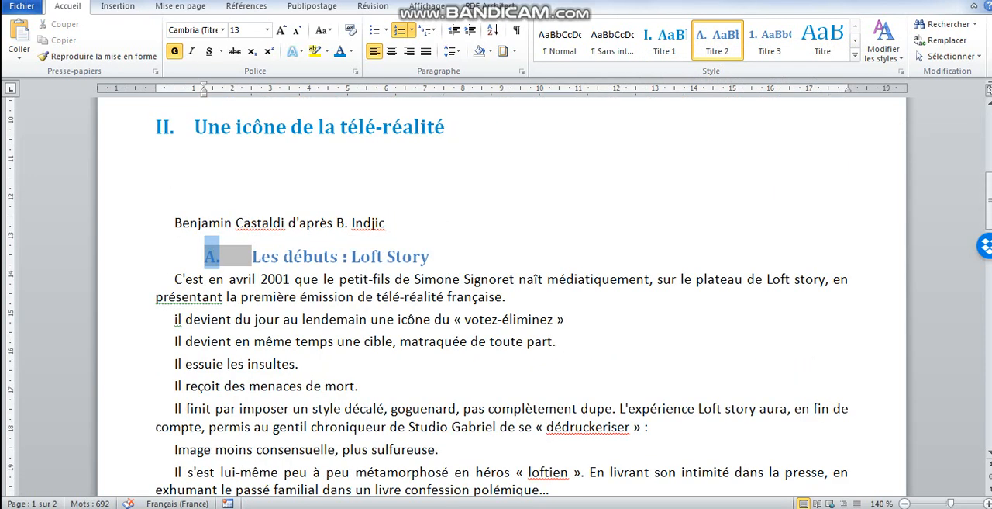
{"action": "right_click", "coordinate": [211, 257]}
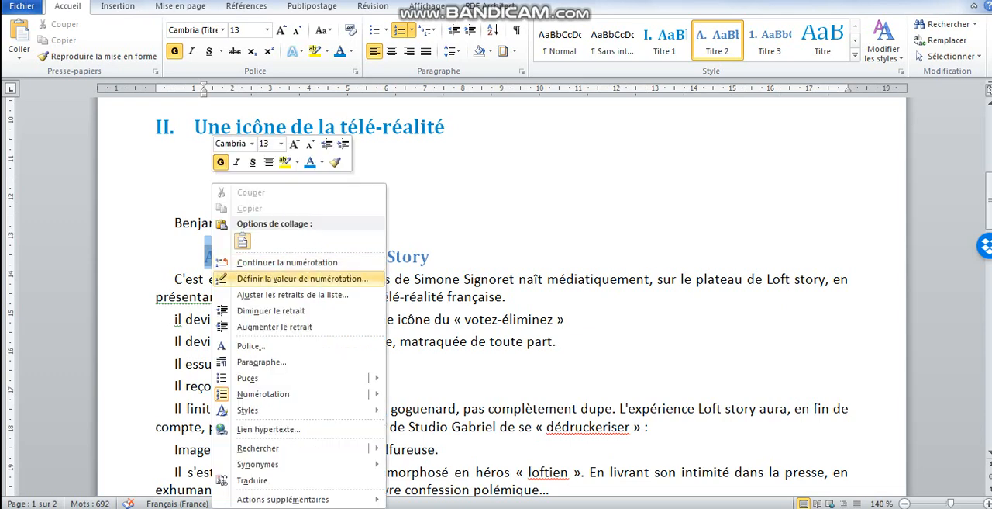
{"action": "left_click", "coordinate": [292, 294]}
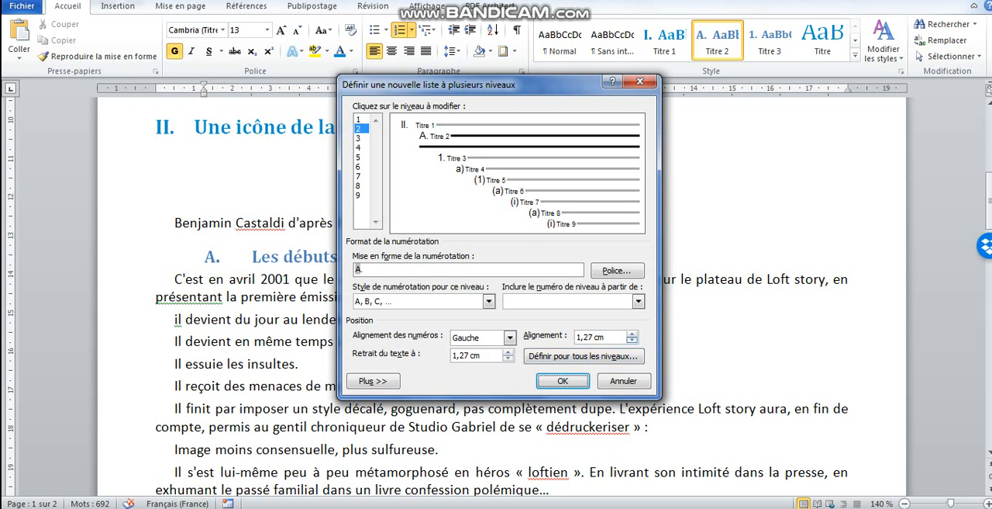
{"action": "left_click", "coordinate": [633, 340]}
{"action": "left_click", "coordinate": [633, 340]}
{"action": "left_click", "coordinate": [633, 340]}
{"action": "left_click", "coordinate": [632, 341]}
{"action": "left_click", "coordinate": [633, 341]}
{"action": "left_click", "coordinate": [633, 340]}
{"action": "left_click", "coordinate": [633, 340]}
{"action": "left_click", "coordinate": [633, 341]}
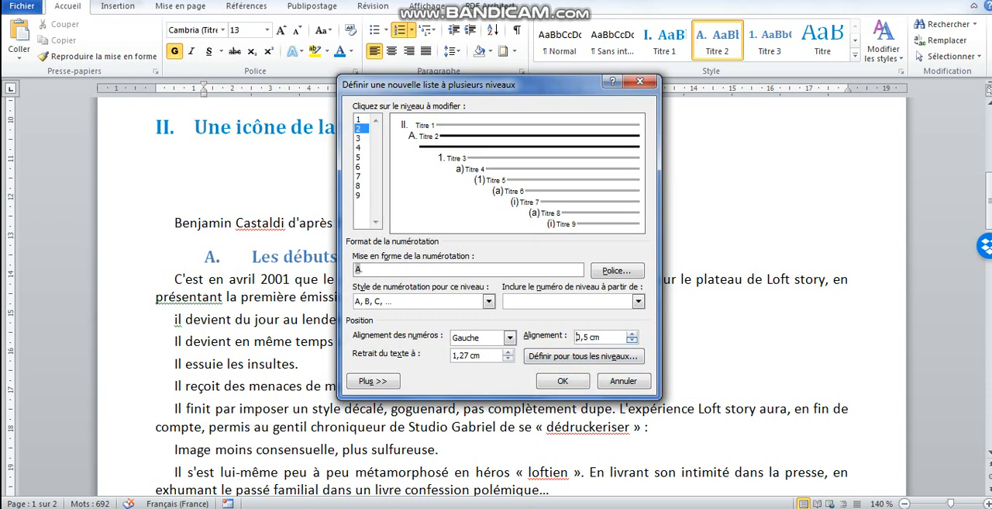
{"action": "left_click", "coordinate": [508, 352]}
{"action": "left_click", "coordinate": [508, 352]}
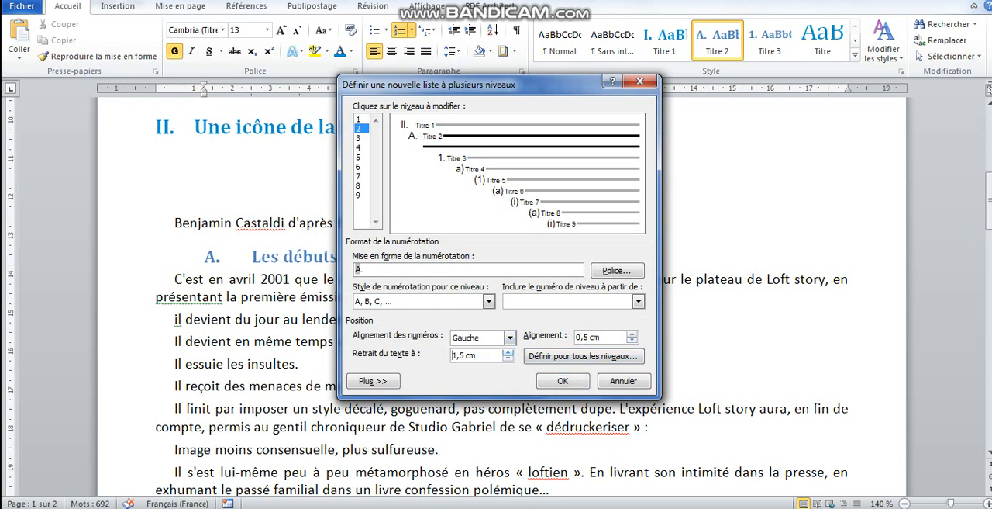
{"action": "left_click", "coordinate": [563, 381]}
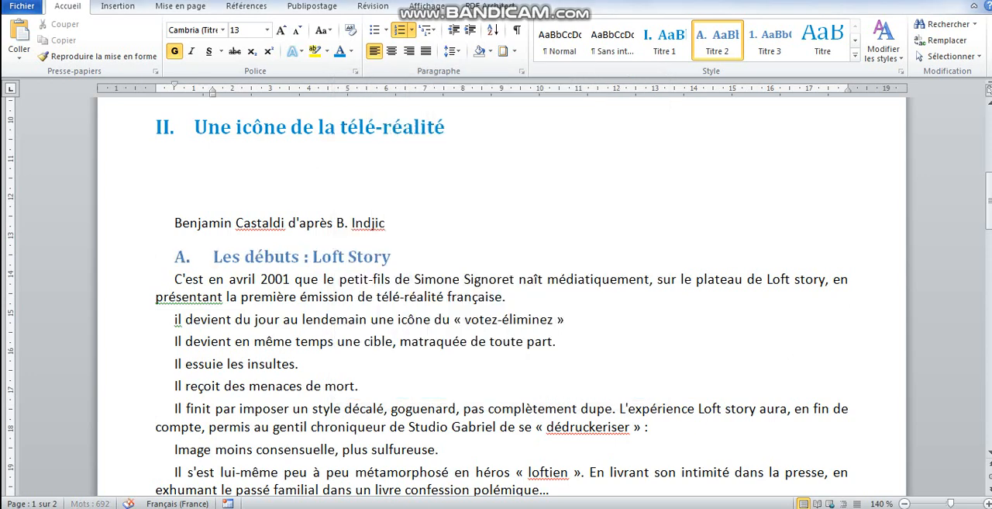
Color the heading "Les débuts : Loft Story" in the title's blue and set its font size to 11
{"action": "key", "text": "shift+End"}
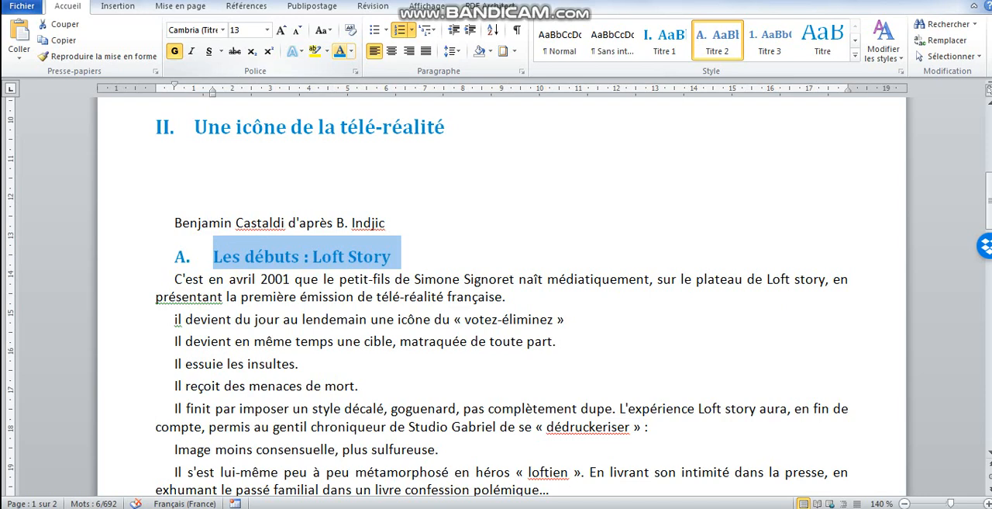
{"action": "left_click", "coordinate": [268, 31]}
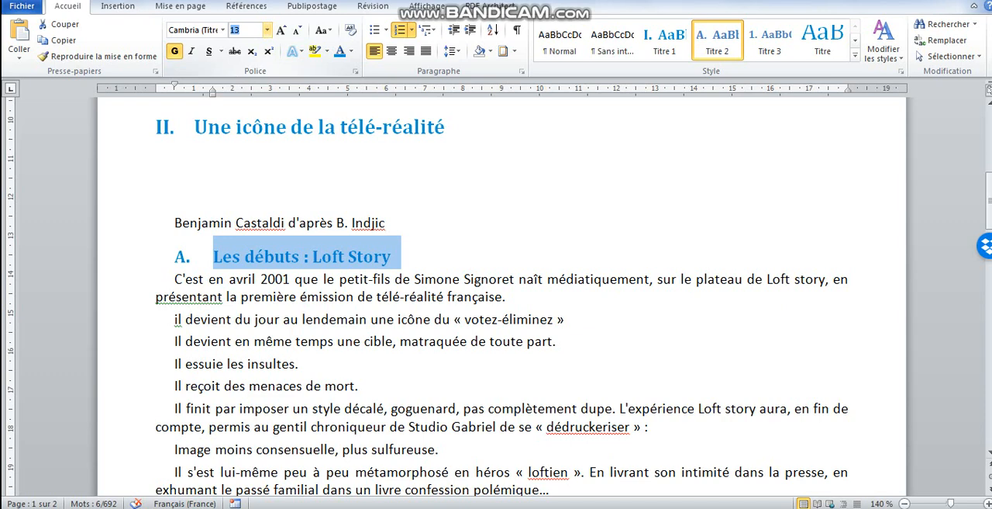
{"action": "type", "text": "11"}
{"action": "key", "text": "Return"}
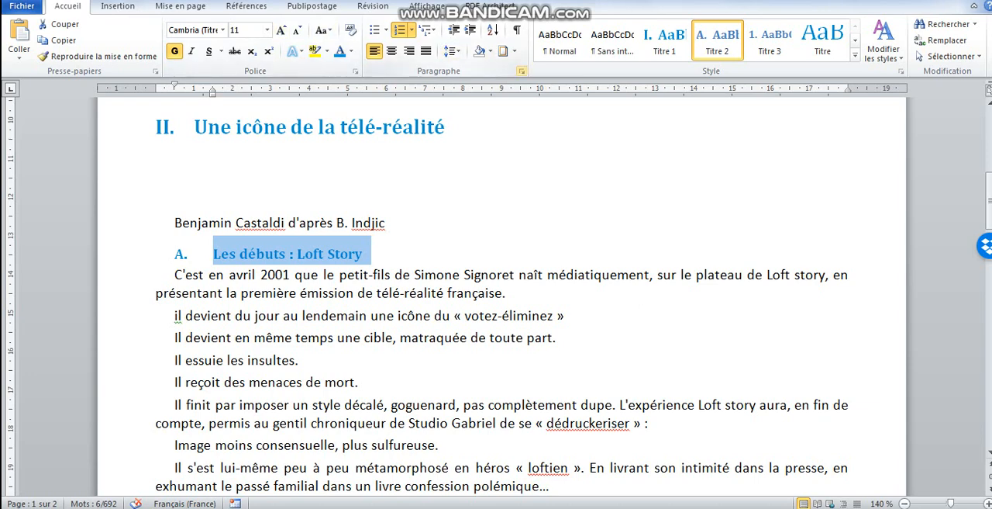
Give the heading "Les débuts : Loft Story" 6 pt spacing before, 3 pt after and Simple line spacing
{"action": "left_click", "coordinate": [522, 70]}
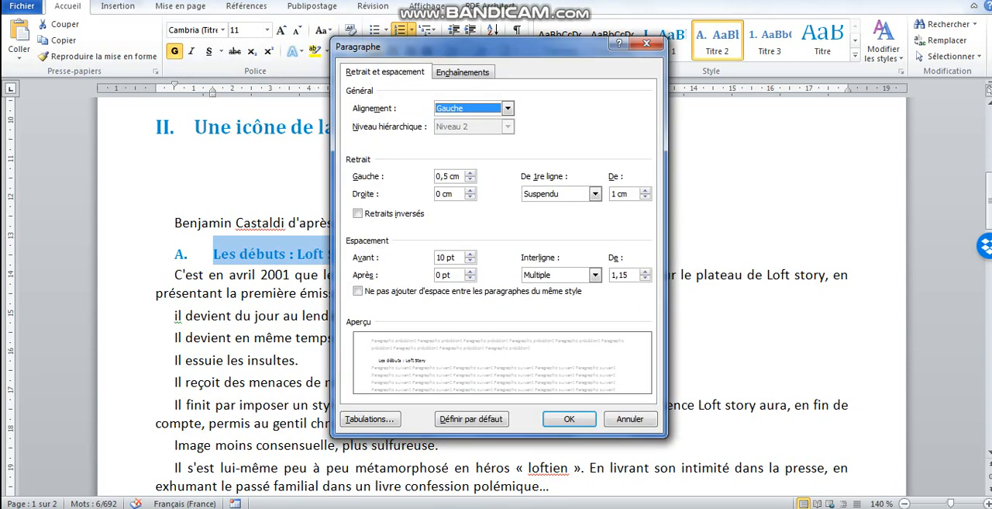
{"action": "left_click", "coordinate": [470, 260]}
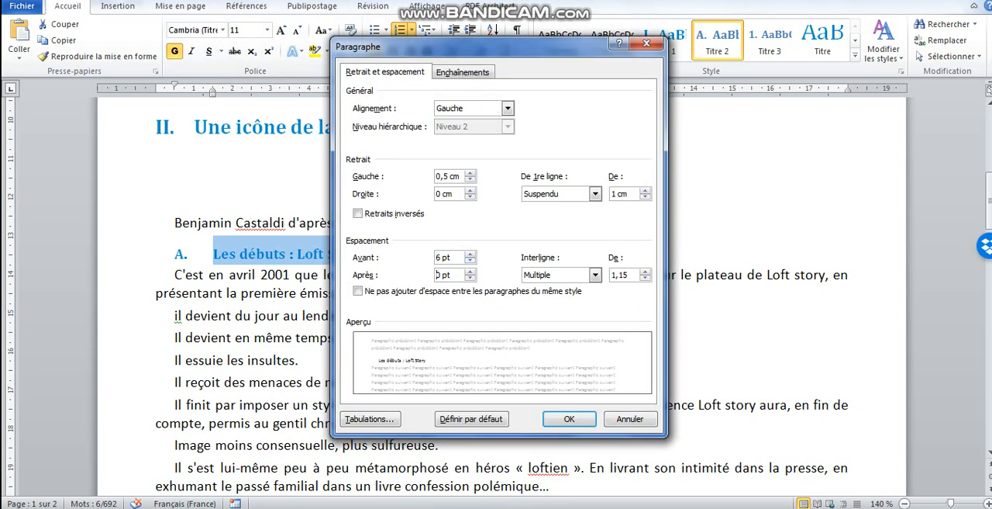
{"action": "key", "text": "BackSpace"}
{"action": "type", "text": "3"}
{"action": "left_click", "coordinate": [595, 275]}
{"action": "left_click", "coordinate": [543, 288]}
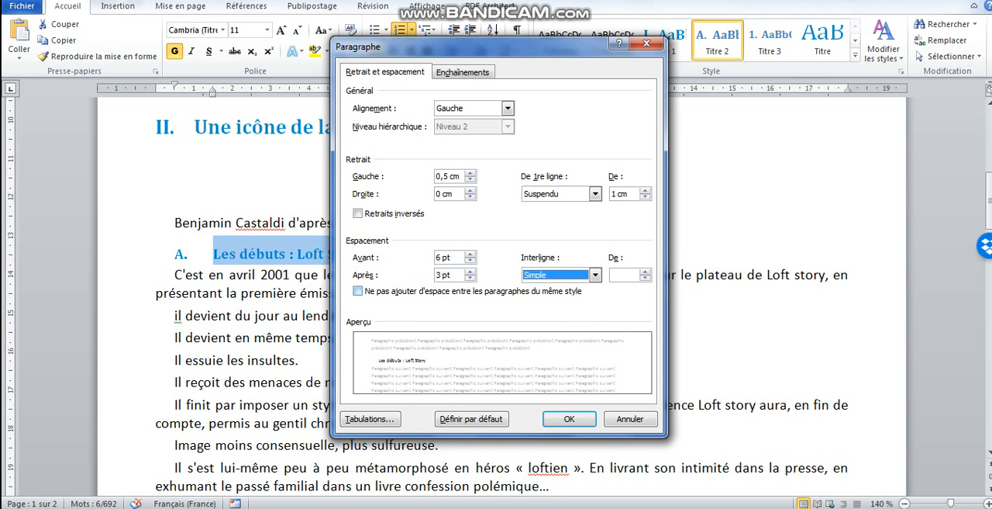
{"action": "left_click", "coordinate": [569, 419]}
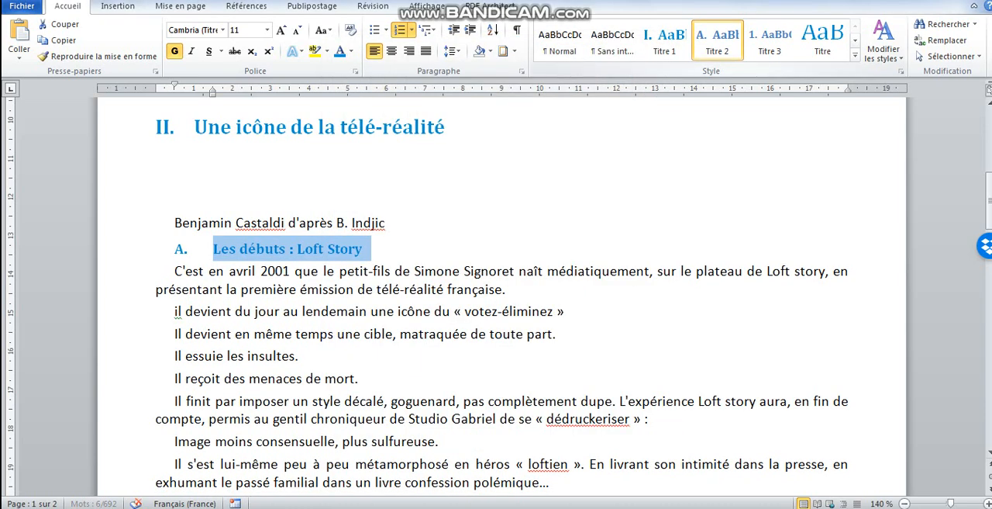
Update the Titre 2 style to match the selected heading "Les débuts : Loft Story"
{"action": "right_click", "coordinate": [721, 35]}
{"action": "left_click", "coordinate": [756, 61]}
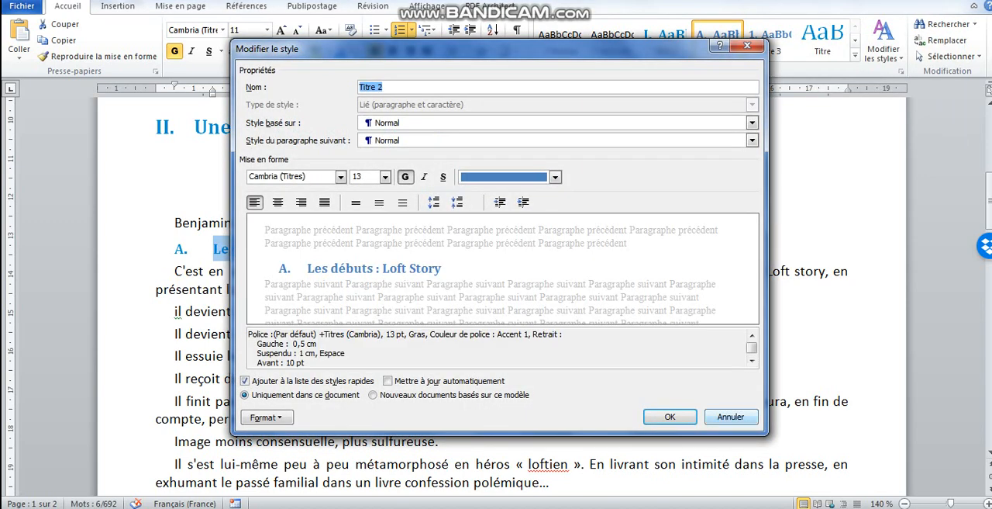
{"action": "left_click", "coordinate": [670, 417]}
{"action": "right_click", "coordinate": [721, 45]}
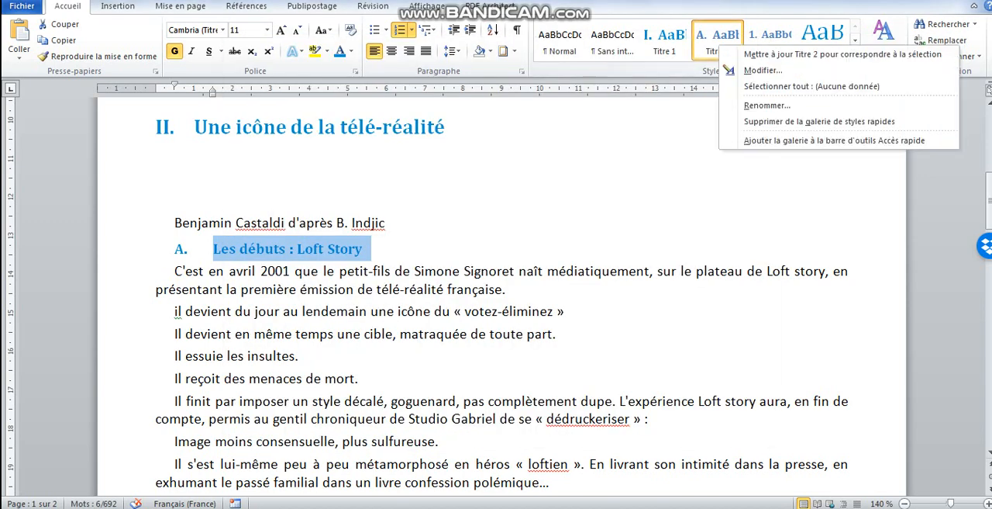
{"action": "left_click", "coordinate": [776, 54]}
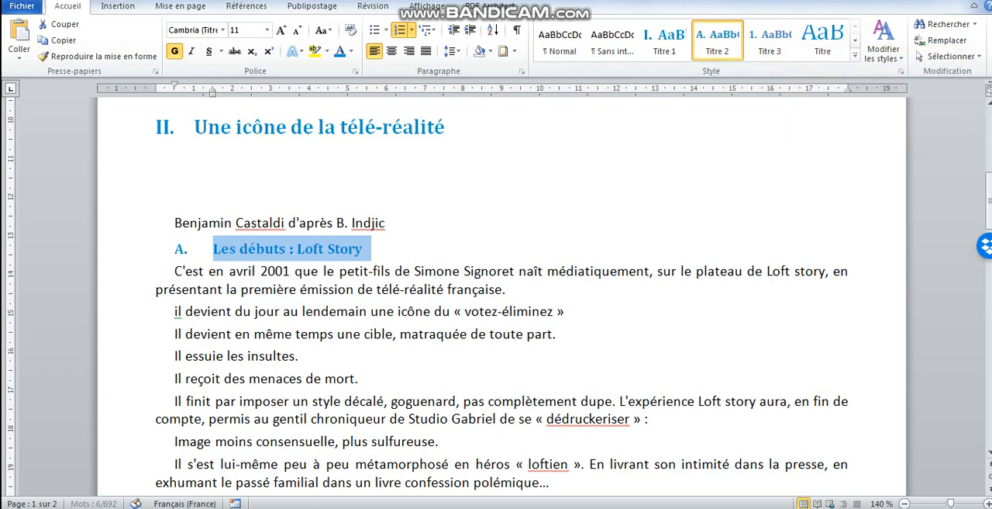
Apply the blue eye picture bullet to the paragraph "il devient du jour au lendemain une icône du « votez-éliminez »"
{"action": "left_click", "coordinate": [508, 290]}
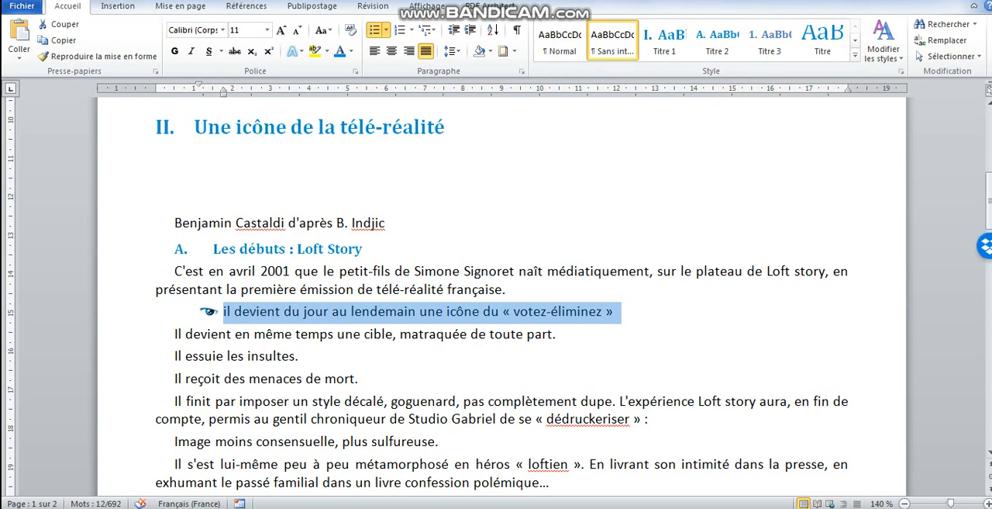
{"action": "left_click", "coordinate": [255, 333]}
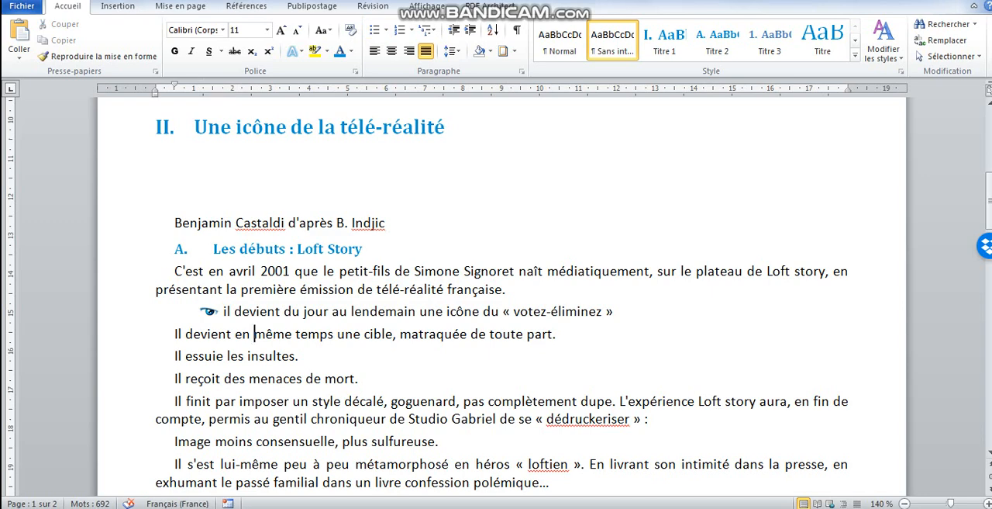
{"action": "left_click", "coordinate": [123, 312]}
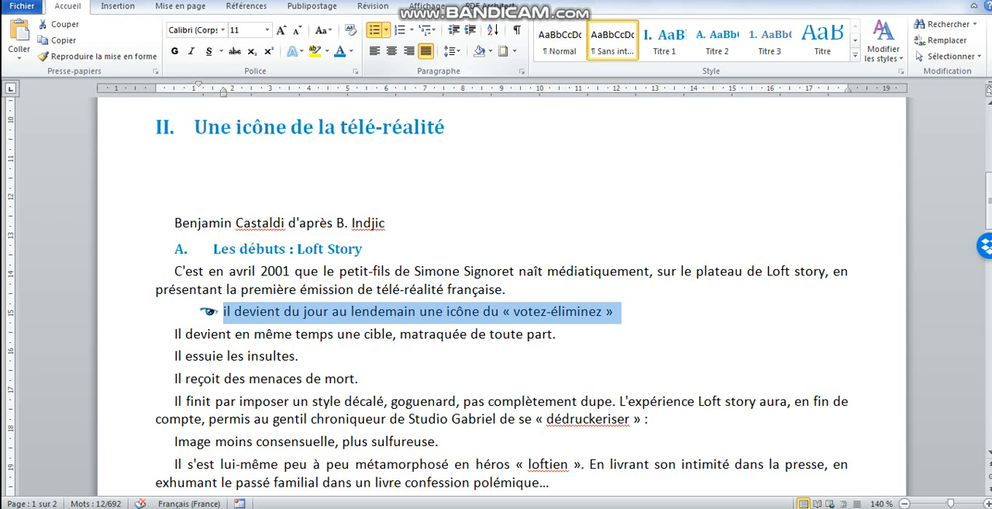
Look through the new bullet definition and its symbol choices for the selected paragraph, keeping the eye picture bullet
{"action": "left_click", "coordinate": [386, 30]}
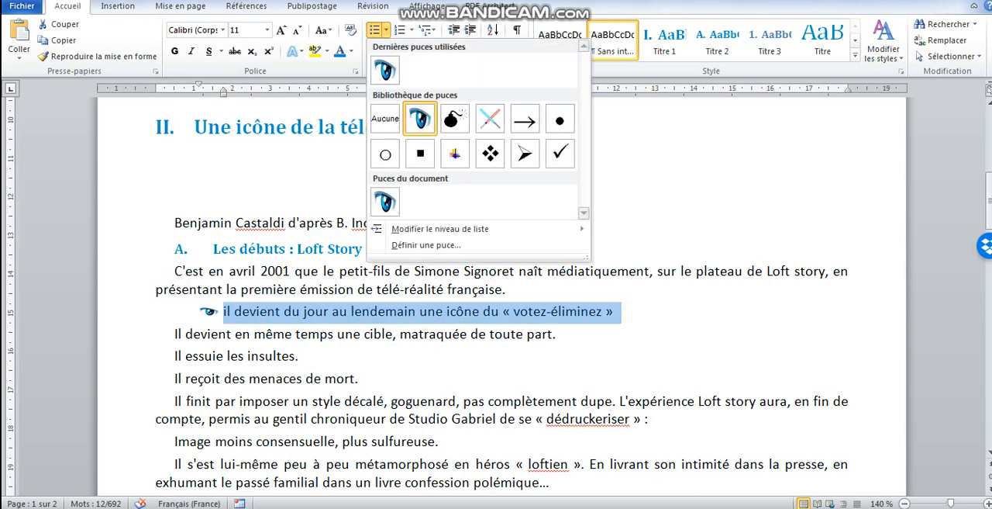
{"action": "left_click", "coordinate": [426, 244]}
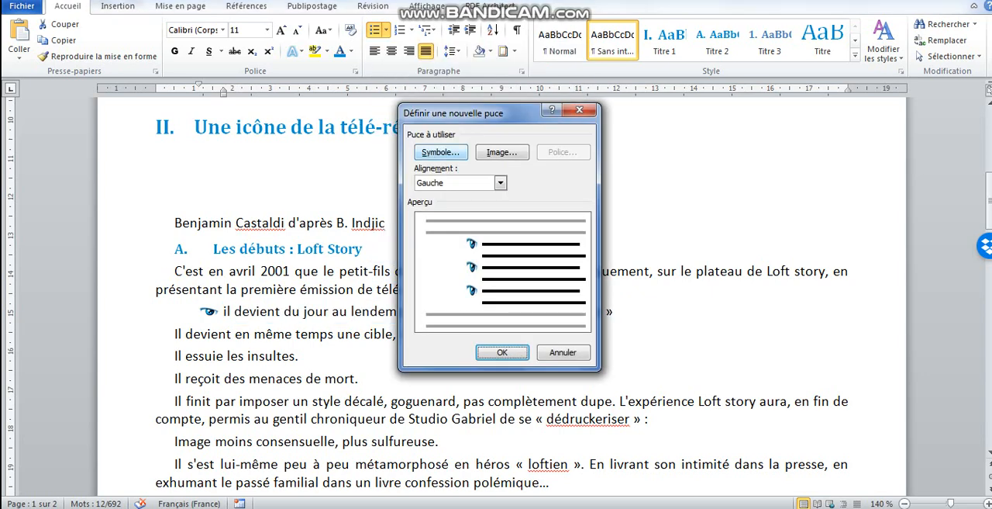
{"action": "left_click", "coordinate": [441, 152]}
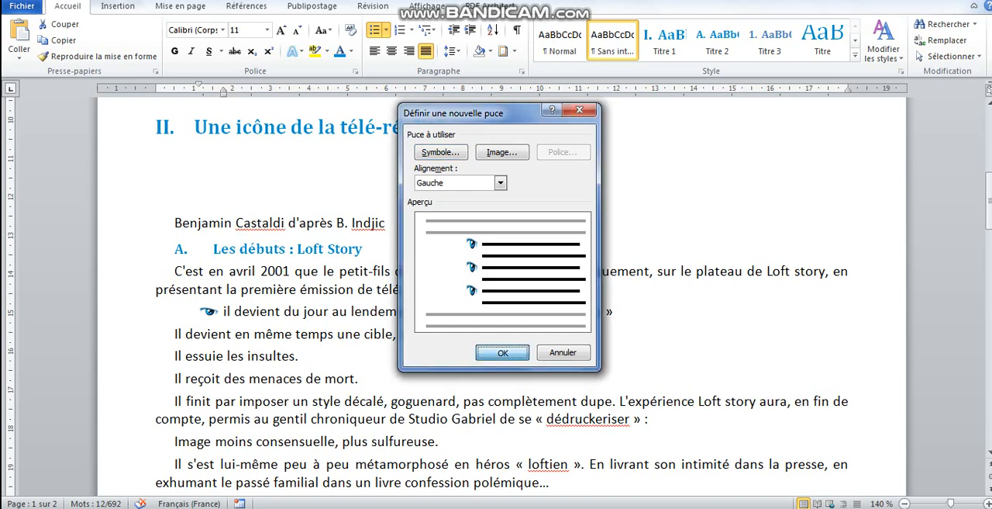
{"action": "key", "text": "Return"}
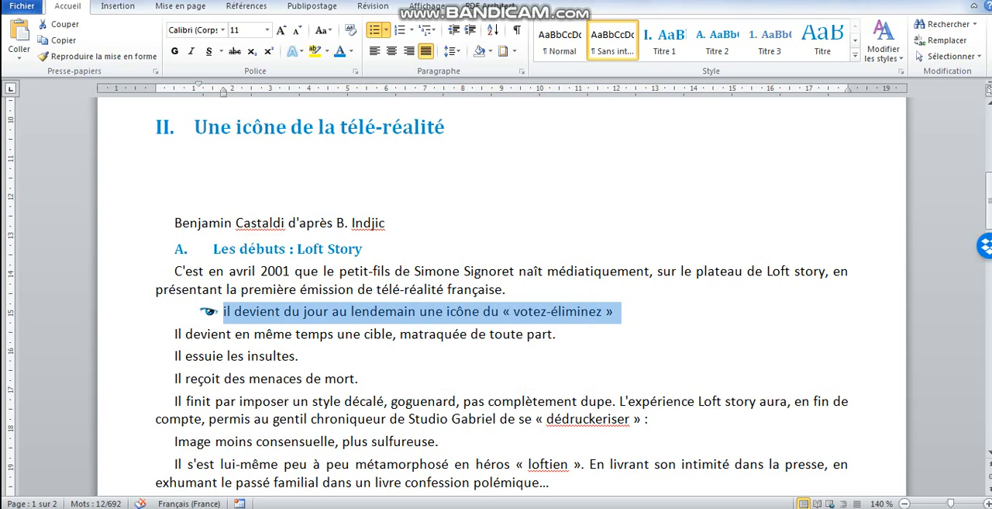
Adjust the list indents of the eye bullet: bullet position 0,5 cm and text indent 1,5 cm
{"action": "left_click", "coordinate": [208, 311]}
{"action": "right_click", "coordinate": [209, 312]}
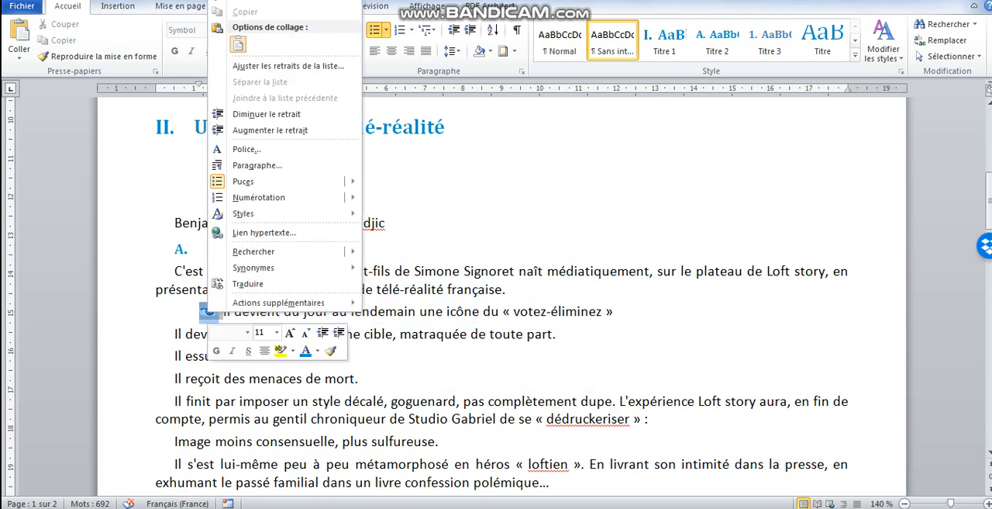
{"action": "left_click", "coordinate": [288, 65]}
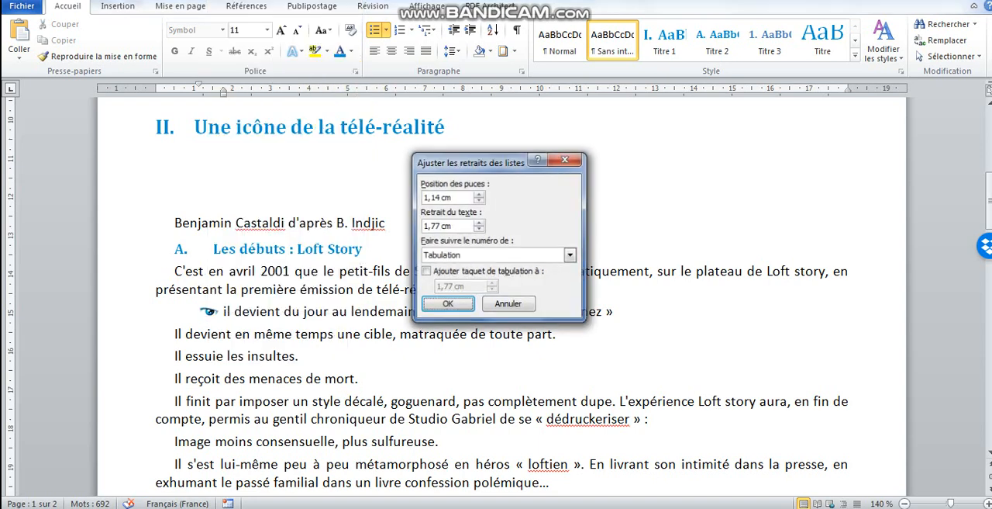
{"action": "left_click", "coordinate": [479, 201]}
{"action": "left_click", "coordinate": [479, 201]}
{"action": "left_click", "coordinate": [479, 201]}
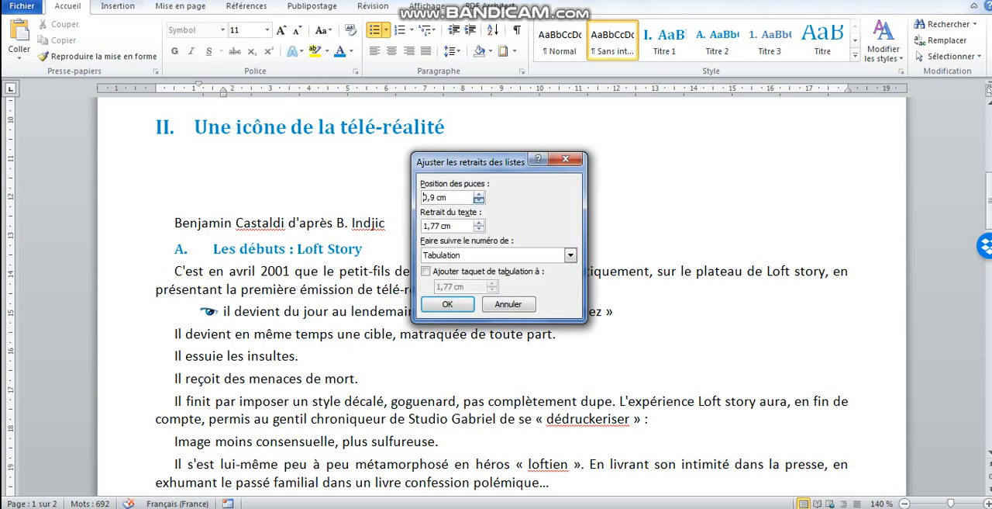
{"action": "left_click", "coordinate": [479, 200]}
{"action": "left_click", "coordinate": [479, 201]}
{"action": "left_click", "coordinate": [480, 201]}
{"action": "left_click", "coordinate": [480, 201]}
{"action": "left_click", "coordinate": [479, 229]}
{"action": "left_click", "coordinate": [479, 229]}
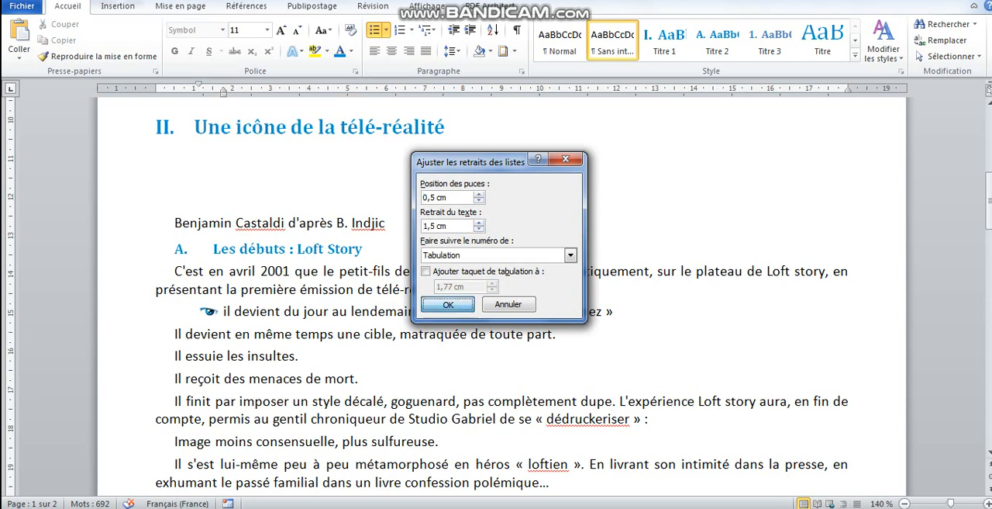
{"action": "left_click", "coordinate": [447, 304]}
Save the formatting of the eye-bulleted paragraph as a new quick style named "Style Puce"
{"action": "left_click", "coordinate": [131, 312]}
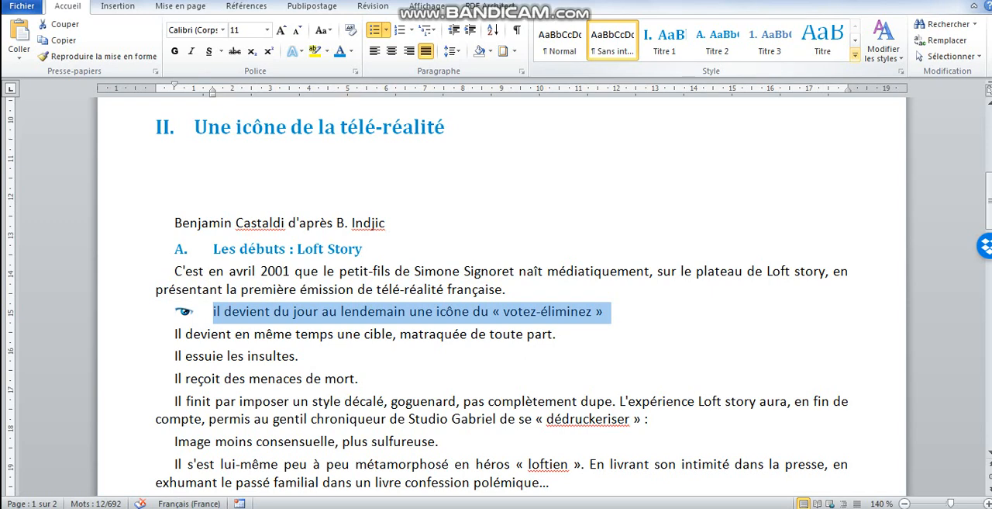
{"action": "left_click", "coordinate": [855, 54]}
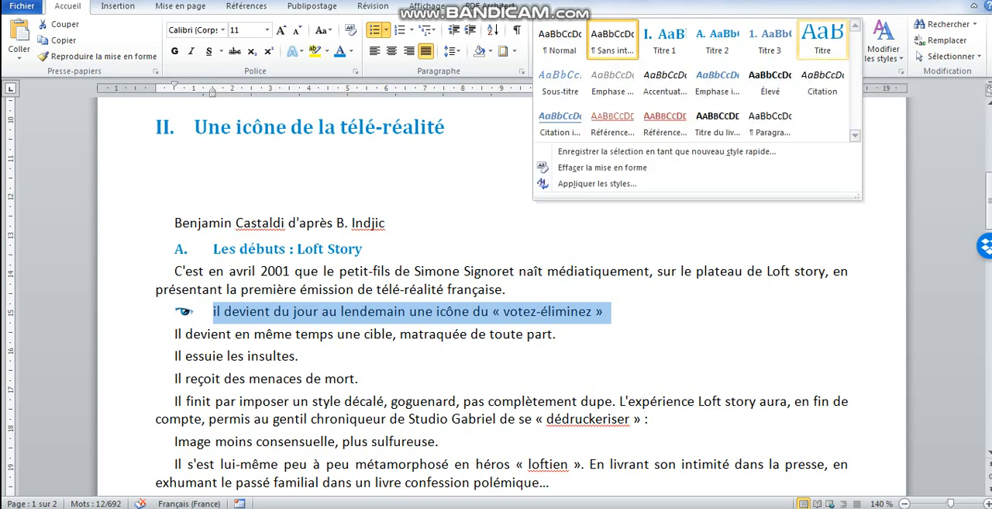
{"action": "left_click", "coordinate": [621, 151]}
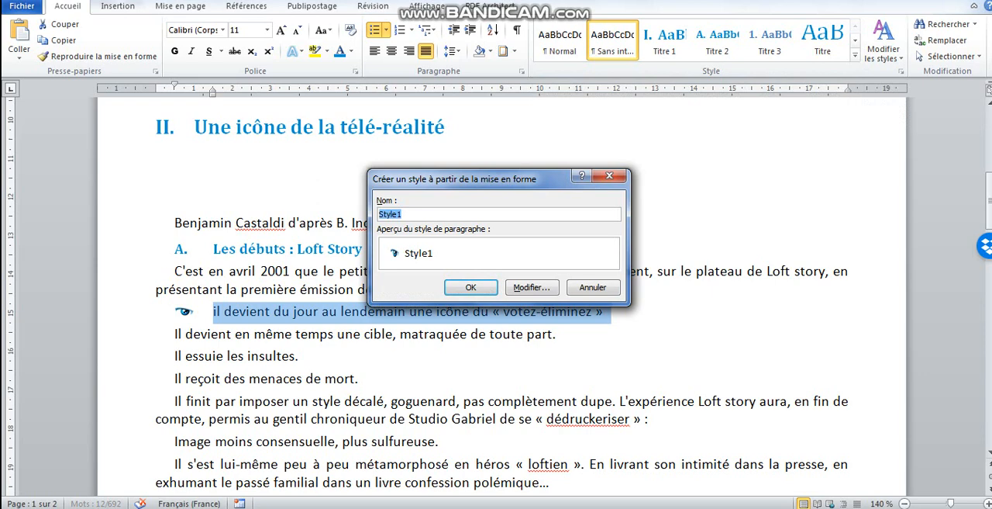
{"action": "key", "text": "End"}
{"action": "key", "text": "BackSpace"}
{"action": "type", "text": "Puce"}
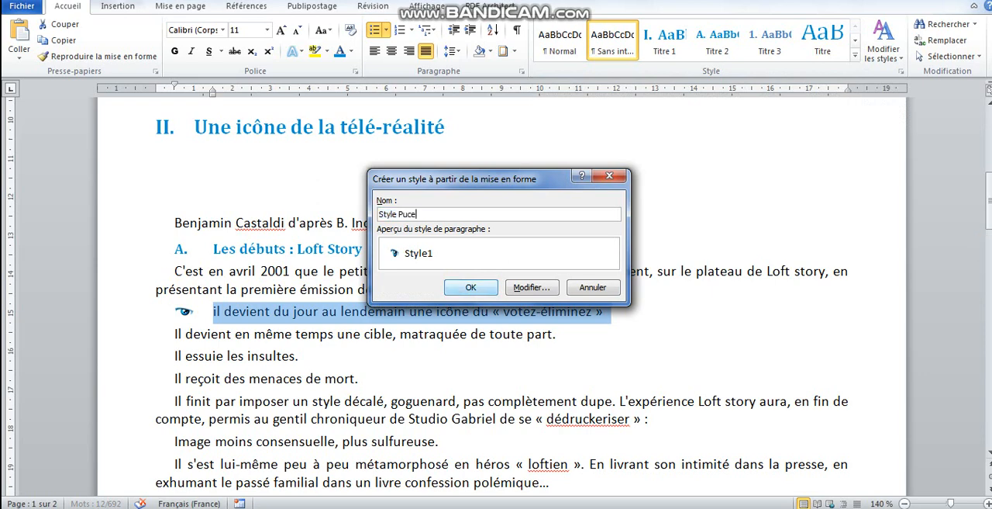
{"action": "left_click", "coordinate": [471, 287]}
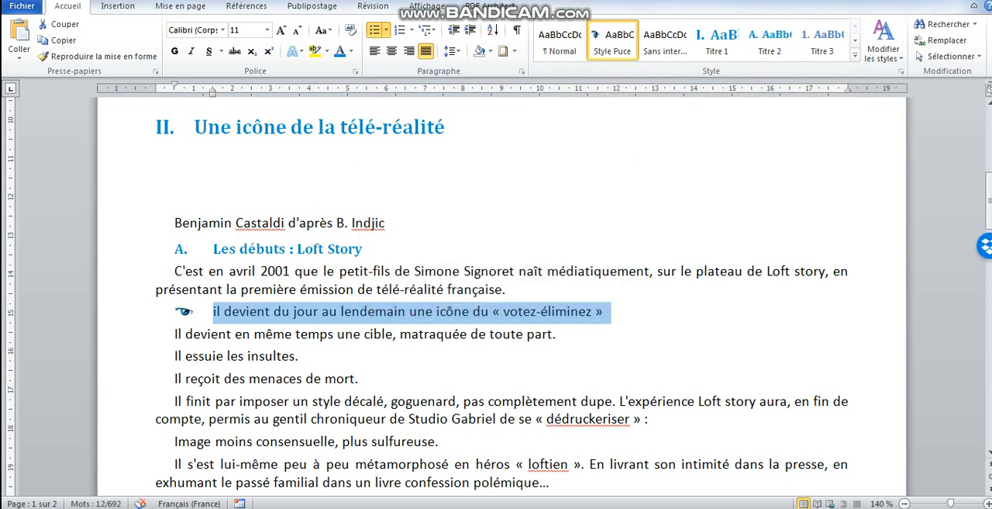
Apply Style Puce to the paragraphs beginning "Il devient en même temps", "Image moins consensuelle" and "Il s'est lui-même"
{"action": "left_click", "coordinate": [128, 335]}
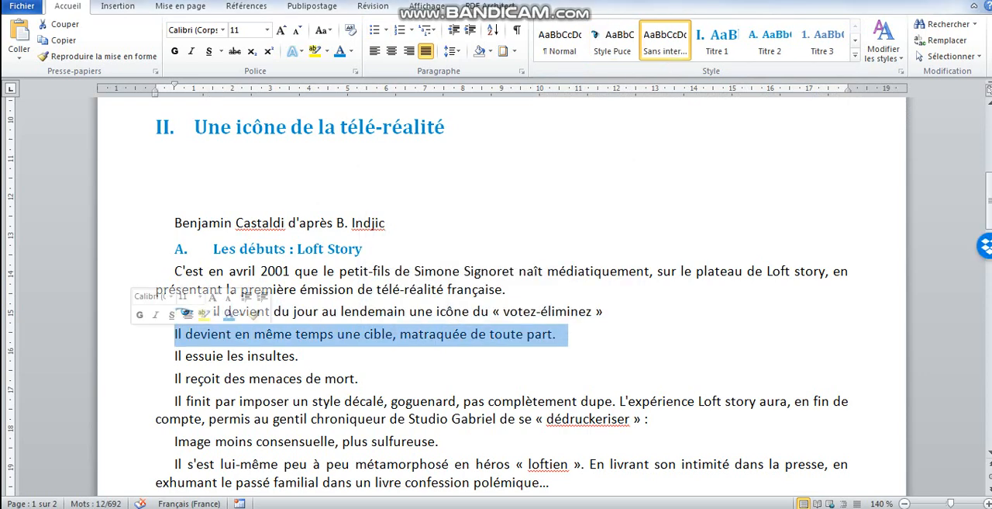
{"action": "left_click", "coordinate": [612, 38]}
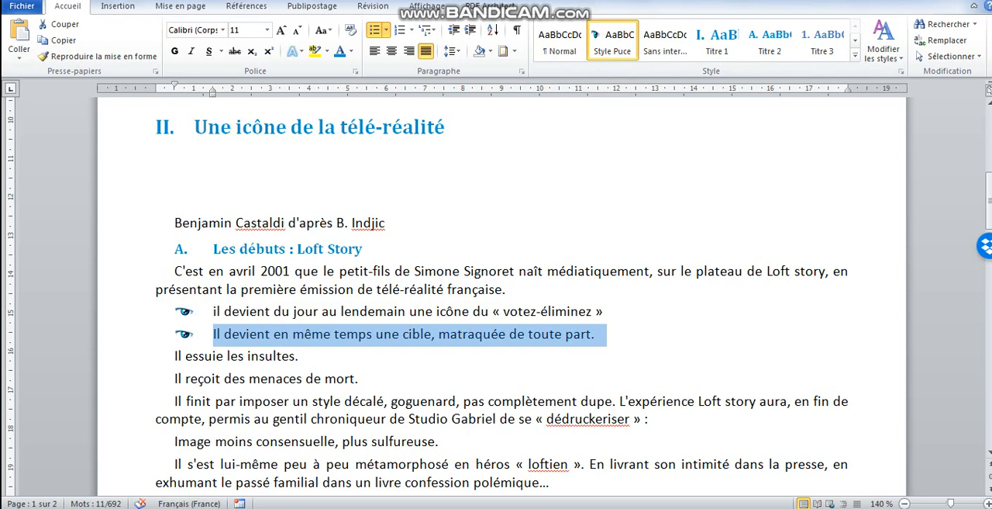
{"action": "left_click_drag", "start_coordinate": [128, 442], "coordinate": [129, 481]}
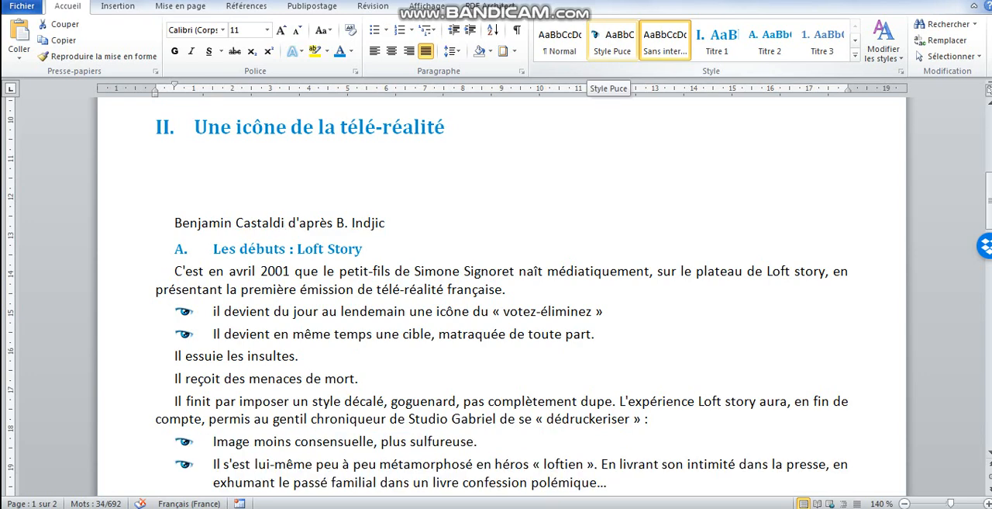
{"action": "left_click", "coordinate": [612, 39]}
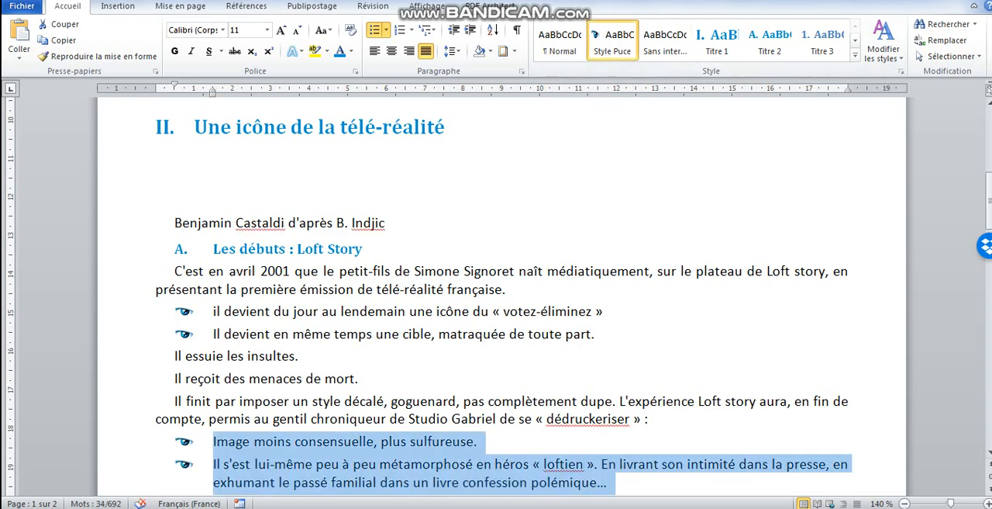